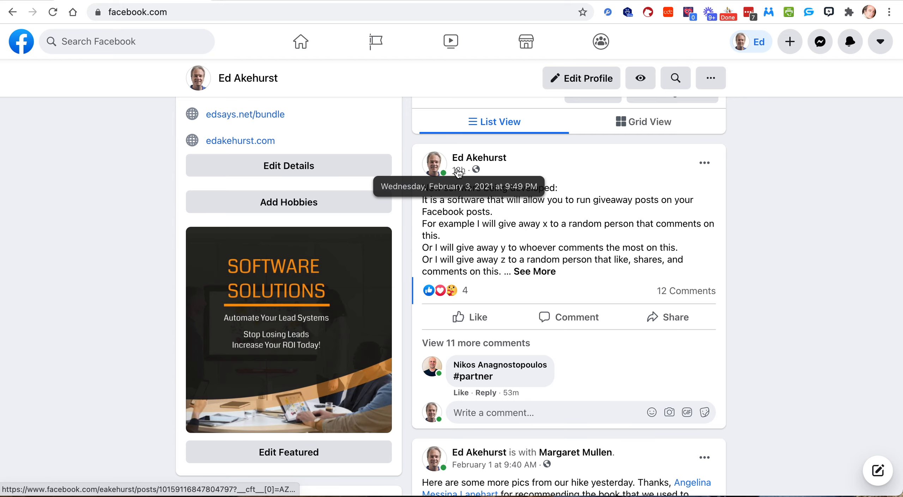
Open the new giveaway software post on its own page and look through its post options
{"action": "left_click", "coordinate": [460, 172]}
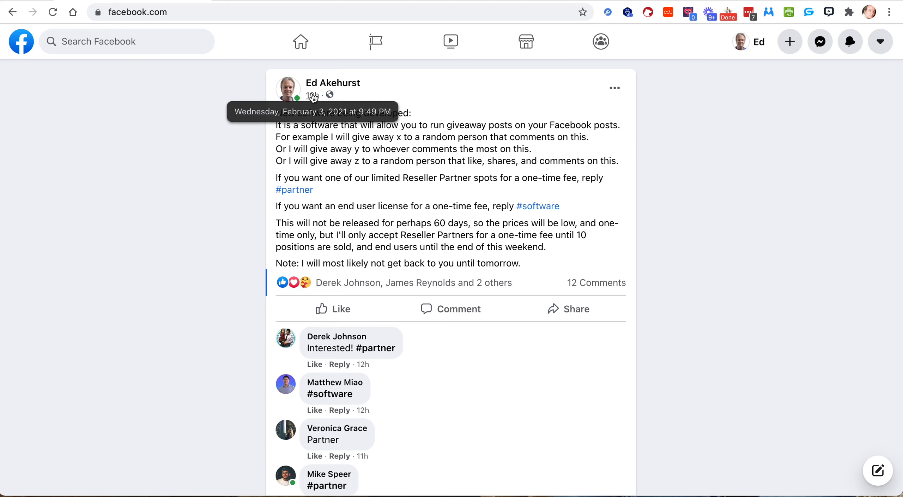
{"action": "scroll", "coordinate": [459, 249], "scroll_direction": "down", "scroll_amount": 2}
{"action": "scroll", "coordinate": [460, 250], "scroll_direction": "up", "scroll_amount": 2}
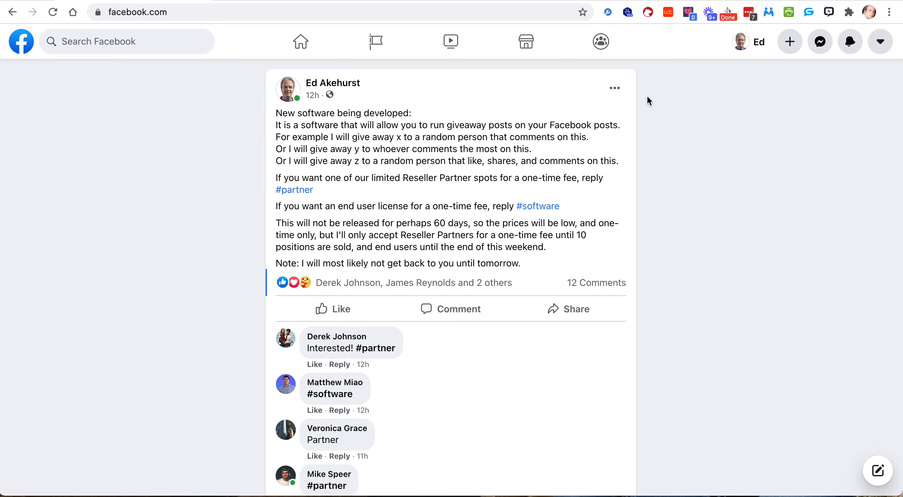
{"action": "left_click", "coordinate": [605, 91]}
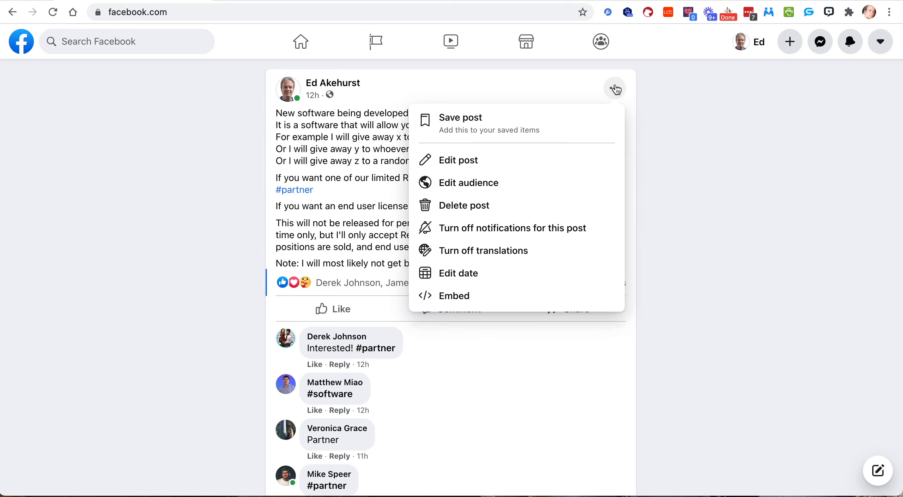
{"action": "left_click", "coordinate": [517, 129]}
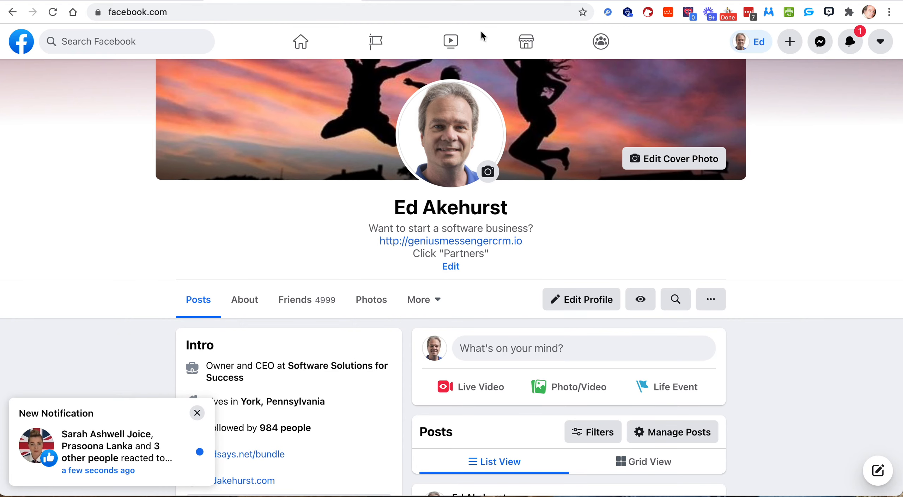
Open the Genius Posts settings for the "New software being developed" post from the profile's post list
{"action": "scroll", "coordinate": [528, 364], "scroll_direction": "down", "scroll_amount": 3}
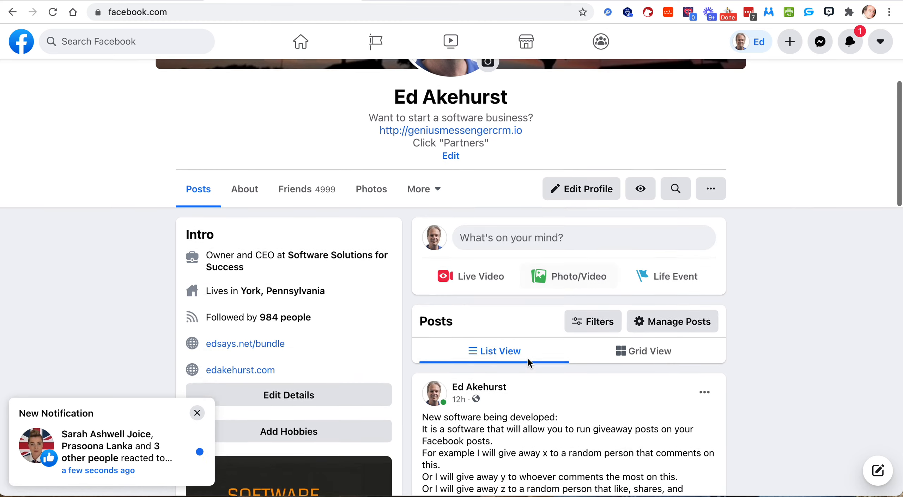
{"action": "scroll", "coordinate": [528, 363], "scroll_direction": "down", "scroll_amount": 6}
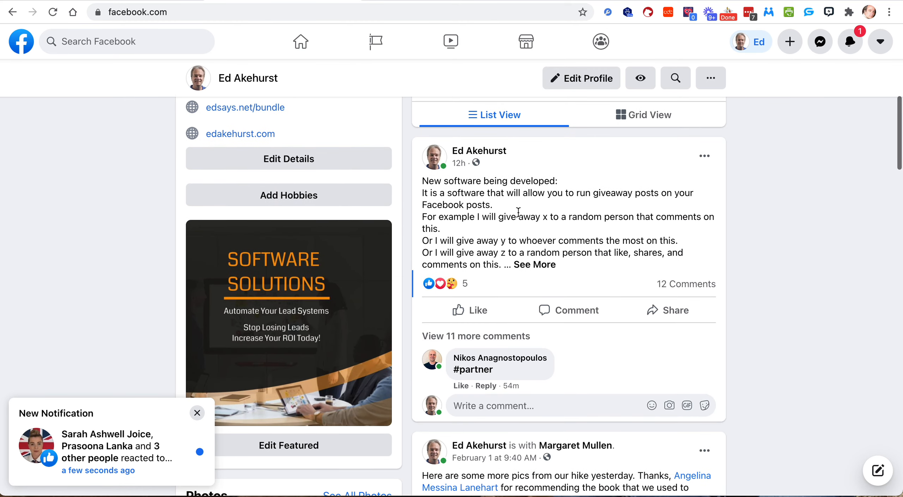
{"action": "scroll", "coordinate": [525, 215], "scroll_direction": "down", "scroll_amount": 2}
{"action": "scroll", "coordinate": [528, 217], "scroll_direction": "up", "scroll_amount": 3}
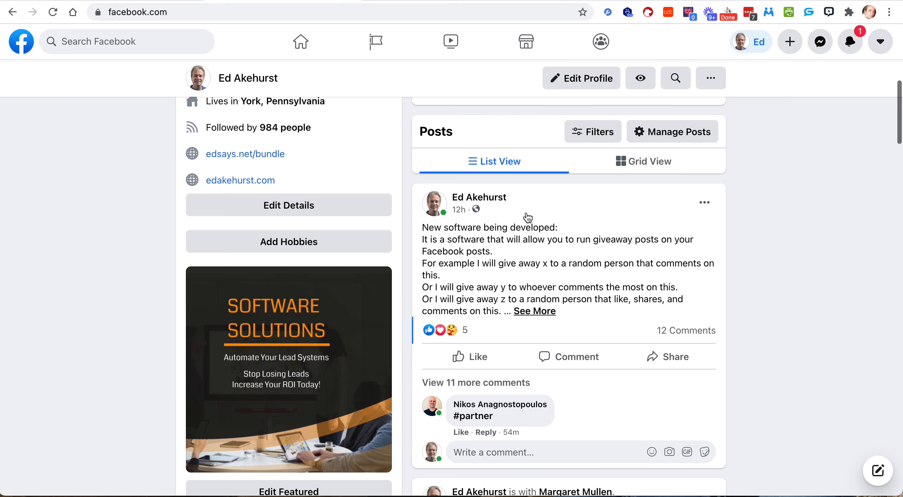
{"action": "scroll", "coordinate": [528, 216], "scroll_direction": "down", "scroll_amount": 1}
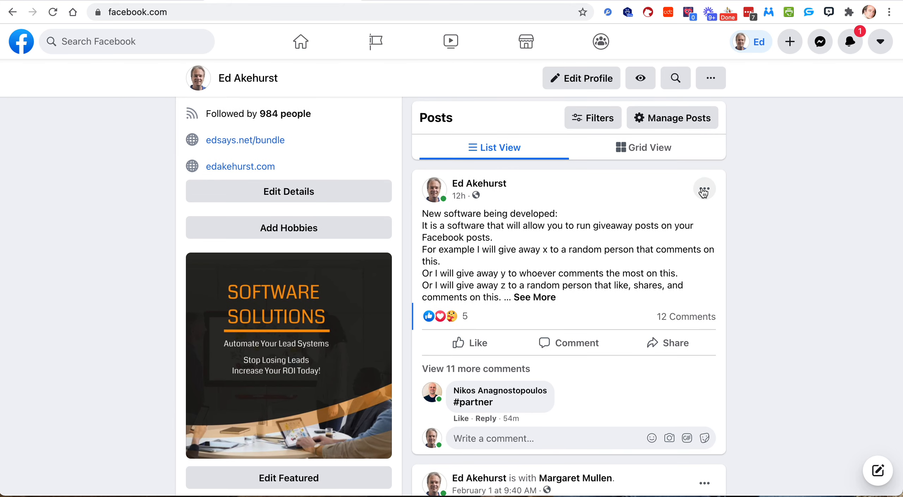
{"action": "left_click", "coordinate": [703, 192]}
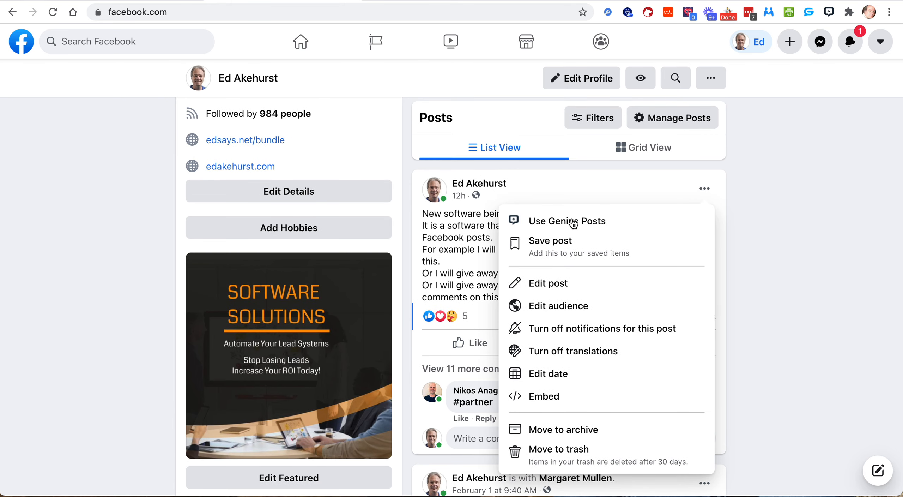
{"action": "left_click", "coordinate": [573, 222]}
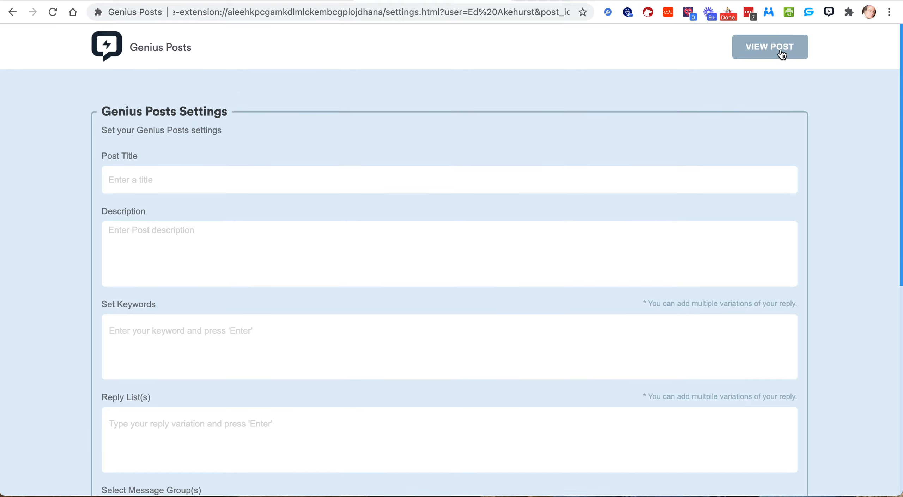
Set the post title to "Giveaway Lifetime Partner"
{"action": "scroll", "coordinate": [565, 100], "scroll_direction": "down", "scroll_amount": 1}
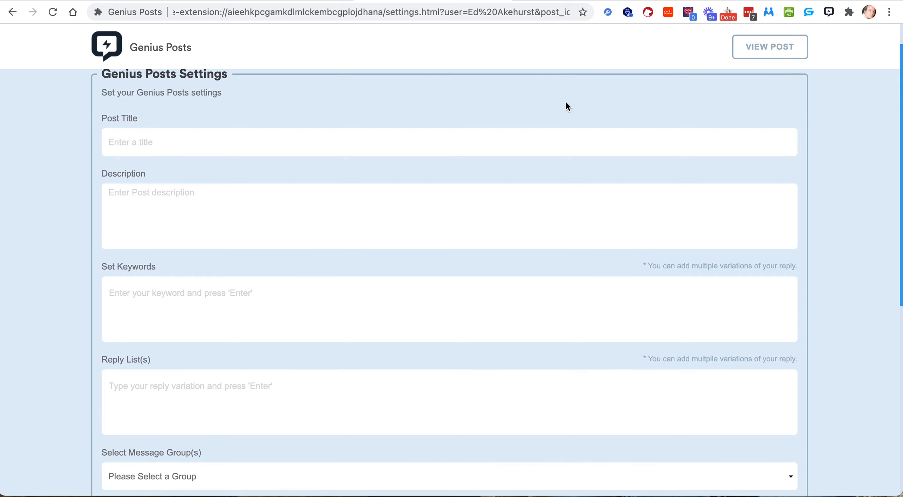
{"action": "left_click", "coordinate": [388, 137]}
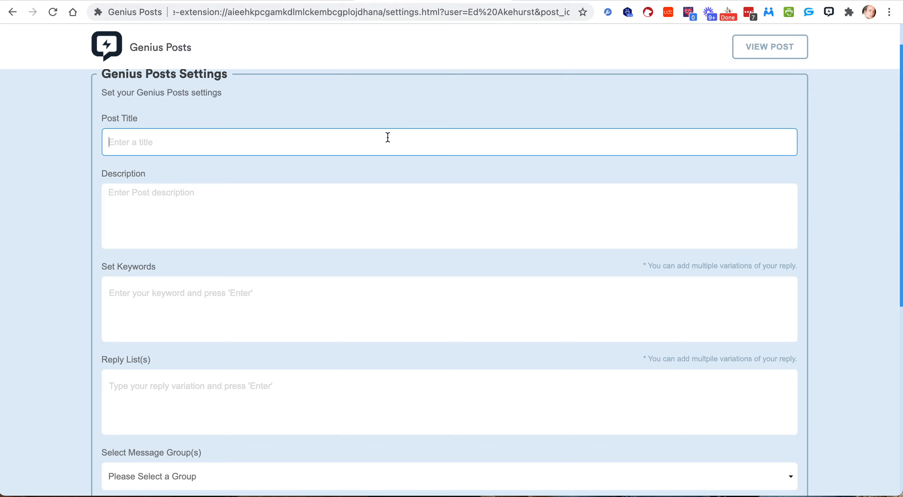
{"action": "type", "text": "Giveaway Lifetime Partner"}
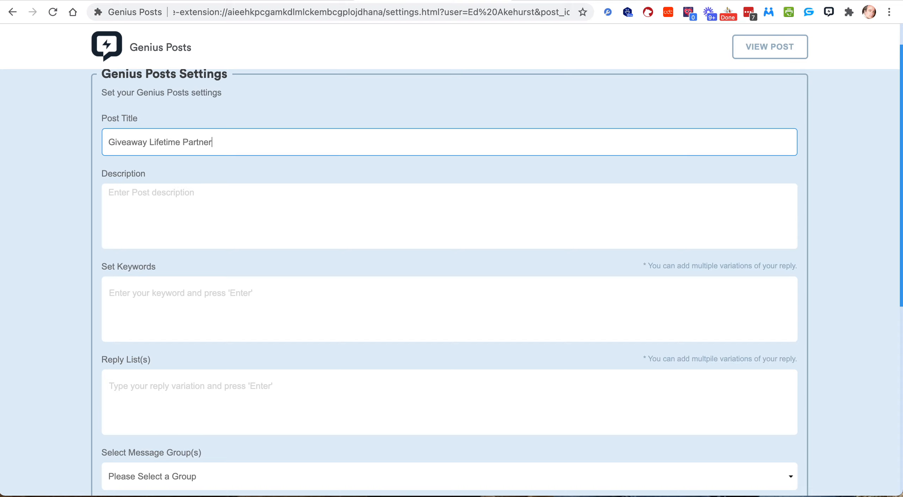
Enter the description "11 positions for a lifetime partnership opportunity for FB Giveaway extension"
{"action": "left_click", "coordinate": [303, 196]}
{"action": "type", "text": "11 positio"}
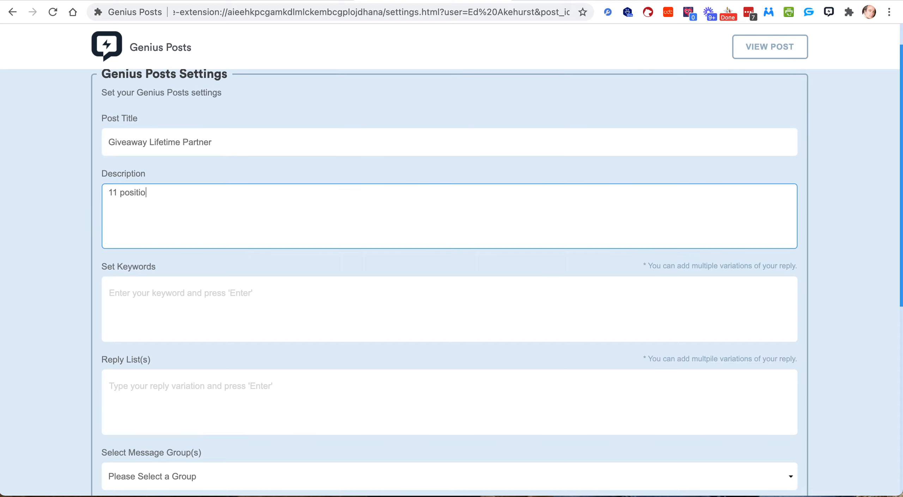
{"action": "type", "text": "ns for a lifetime partnership opportunity with G"}
{"action": "key", "text": "BackSpace"}
{"action": "type", "text": "FB "}
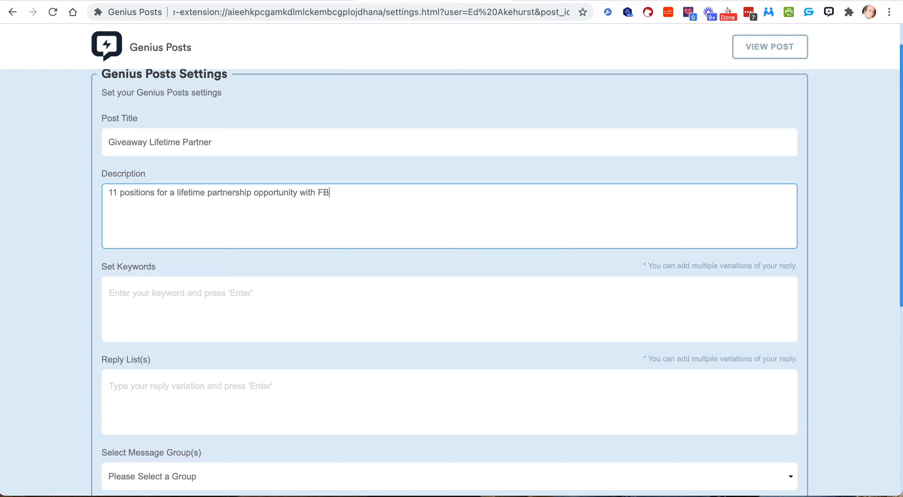
{"action": "type", "text": "Giveaway extension"}
{"action": "double_click", "coordinate": [311, 194]}
{"action": "type", "text": "for"}
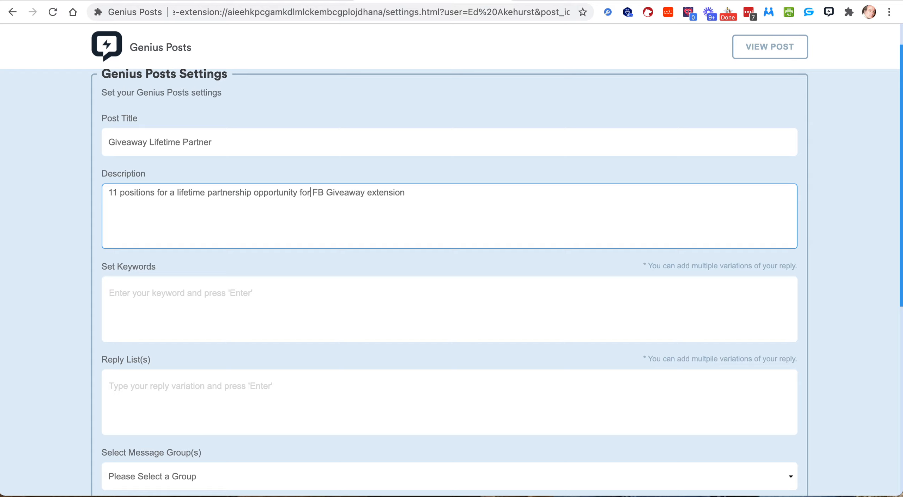
Check the comments on the original post and add "#partner" and "partner" as separate keywords in the Genius Posts settings
{"action": "left_click", "coordinate": [192, 293]}
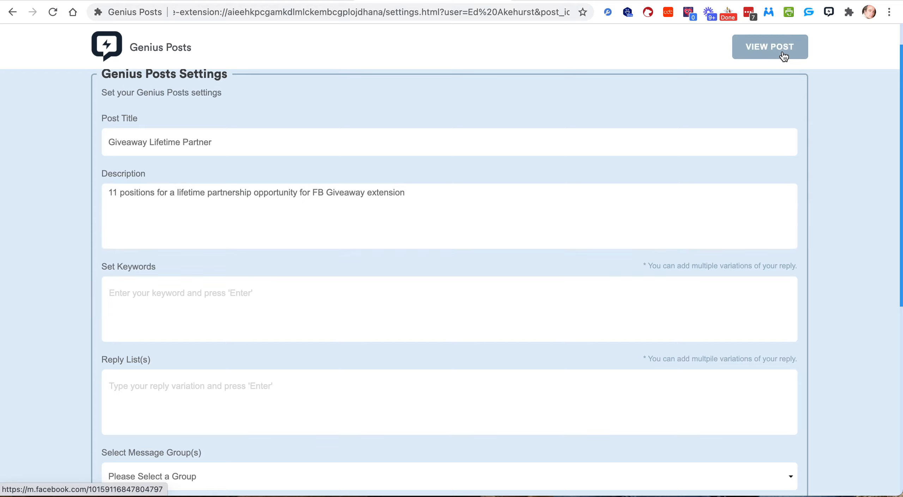
{"action": "left_click", "coordinate": [770, 48]}
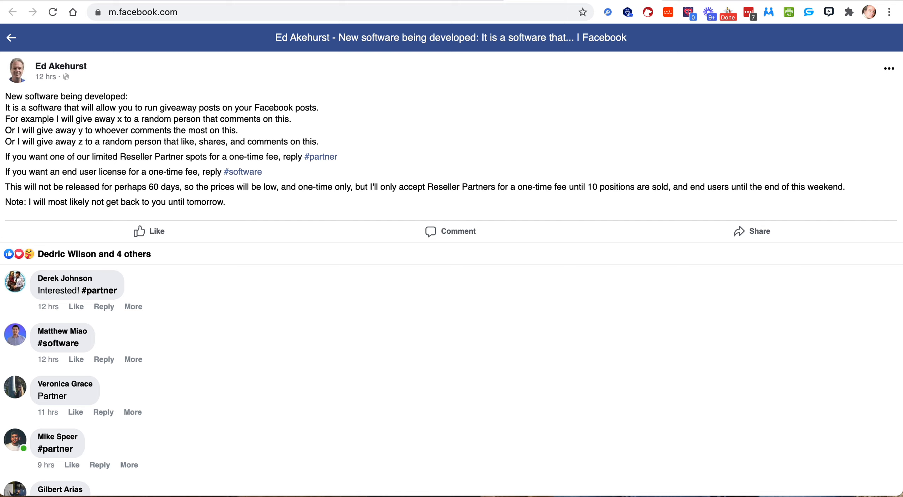
{"action": "key", "text": "ctrl+Tab"}
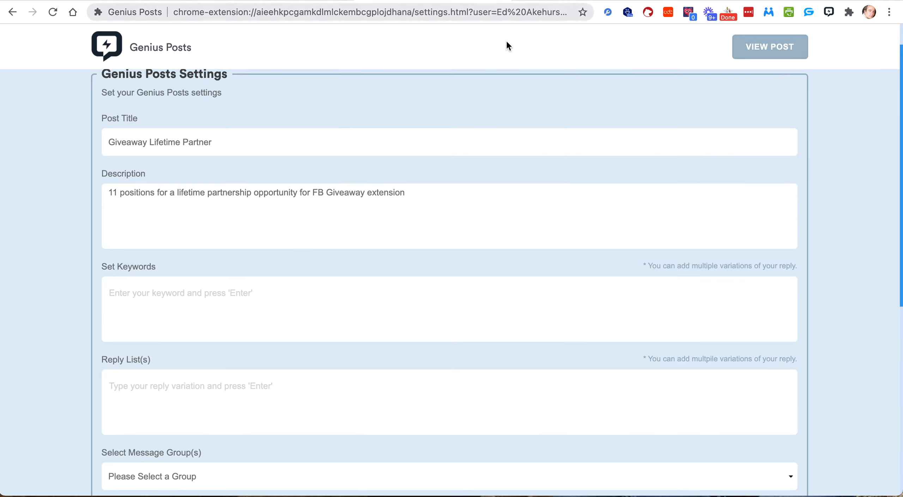
{"action": "left_click", "coordinate": [131, 295]}
{"action": "type", "text": "#partner"}
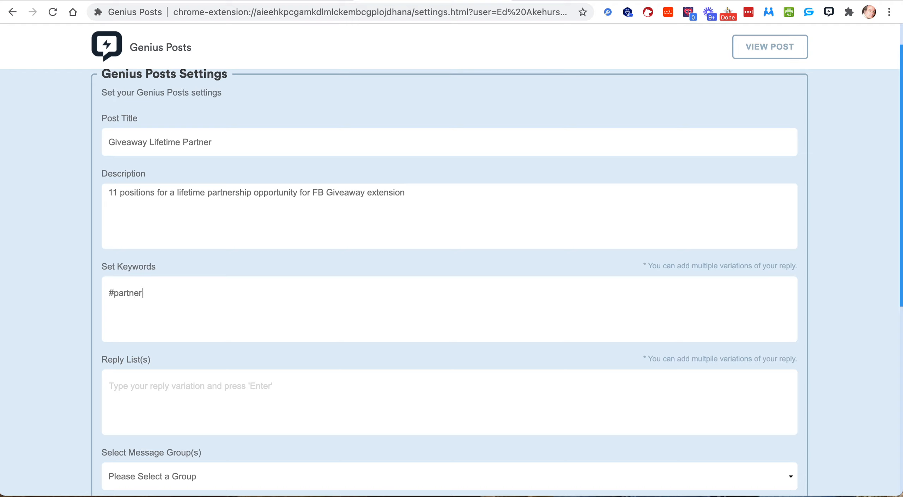
{"action": "key", "text": "Return"}
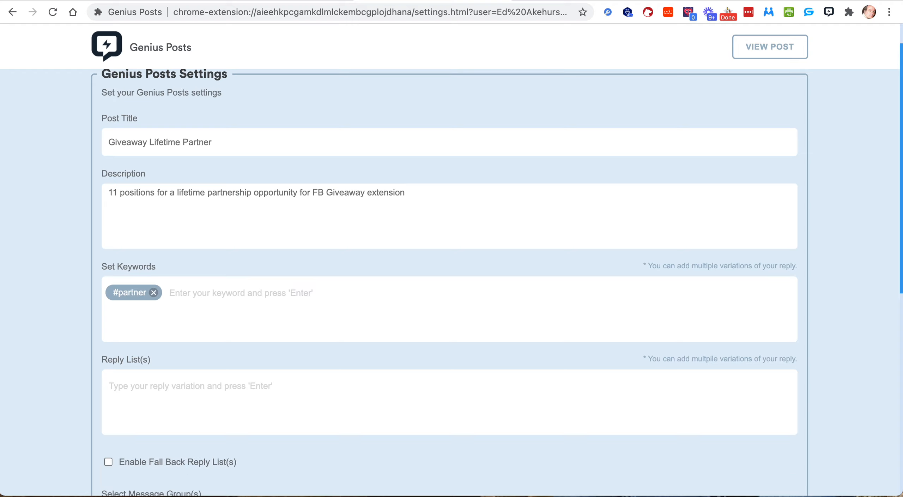
{"action": "type", "text": "partner"}
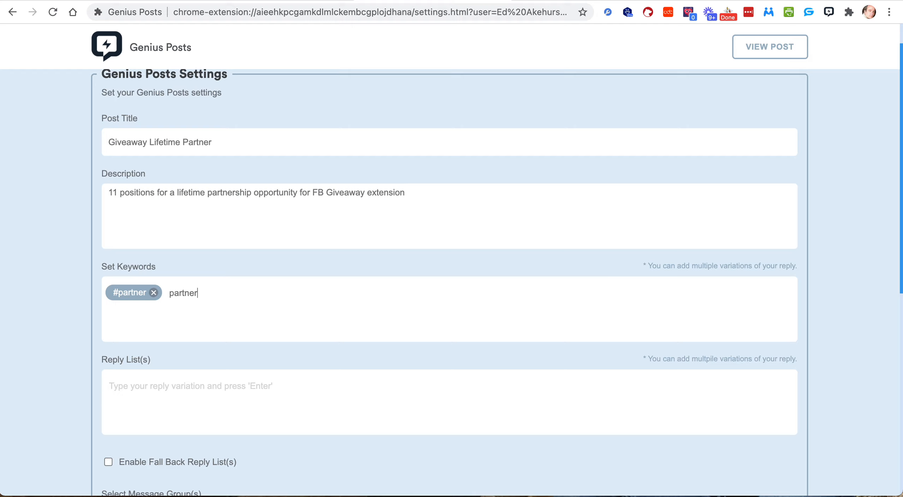
{"action": "key", "text": "Return"}
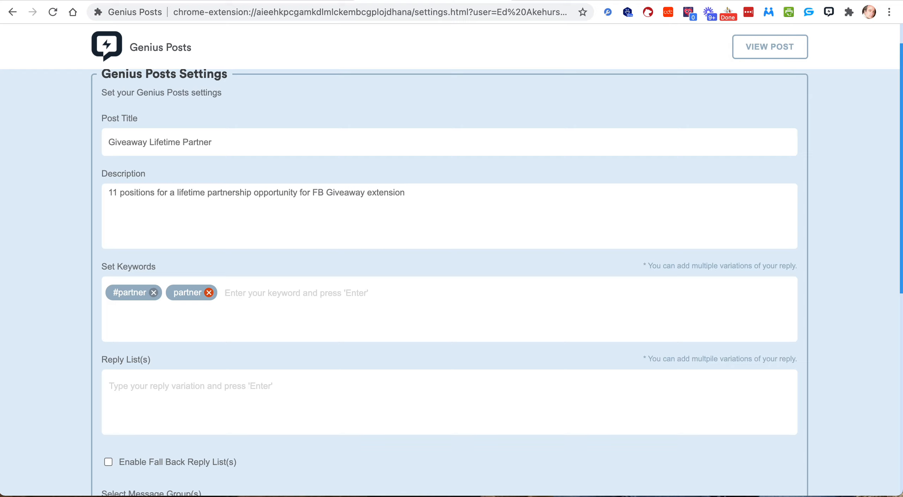
View the original post, open the reply box under the first "#partner" comment, and return to the Genius Posts settings
{"action": "scroll", "coordinate": [188, 310], "scroll_direction": "down", "scroll_amount": 2}
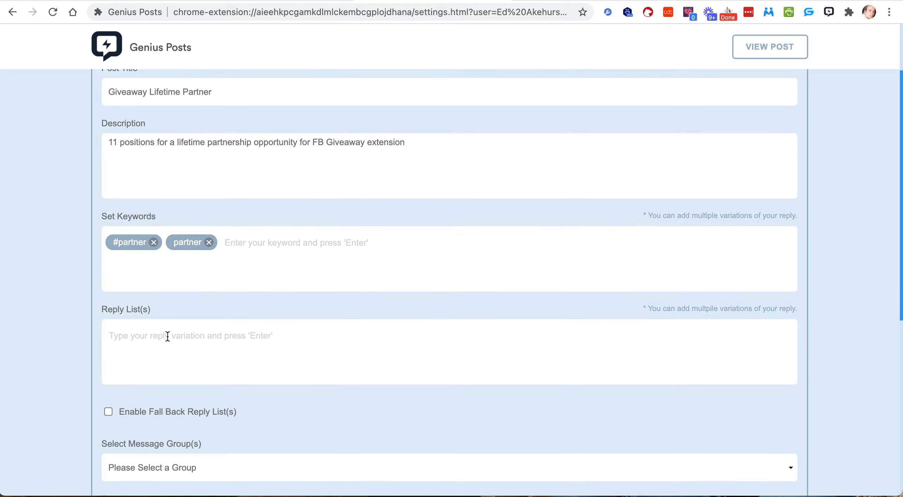
{"action": "scroll", "coordinate": [242, 329], "scroll_direction": "down", "scroll_amount": 2}
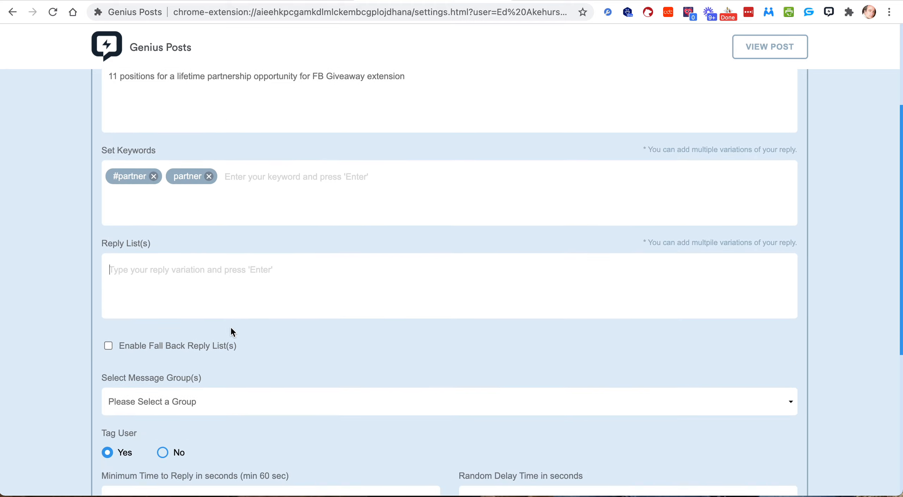
{"action": "left_click", "coordinate": [258, 272]}
{"action": "left_click", "coordinate": [779, 45]}
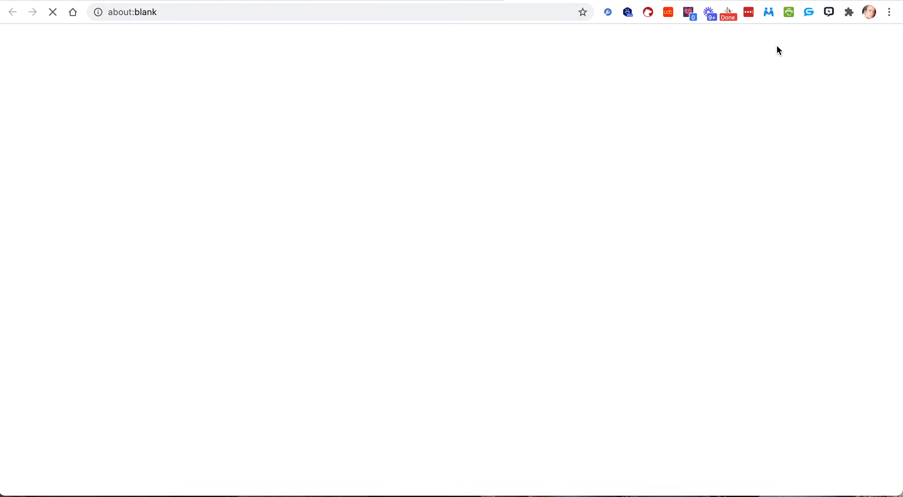
{"action": "scroll", "coordinate": [120, 235], "scroll_direction": "down", "scroll_amount": 3}
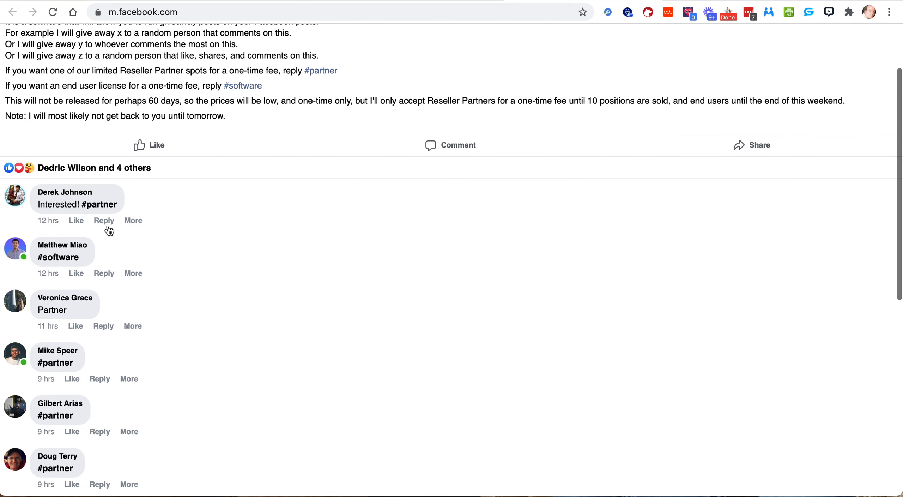
{"action": "left_click", "coordinate": [102, 221]}
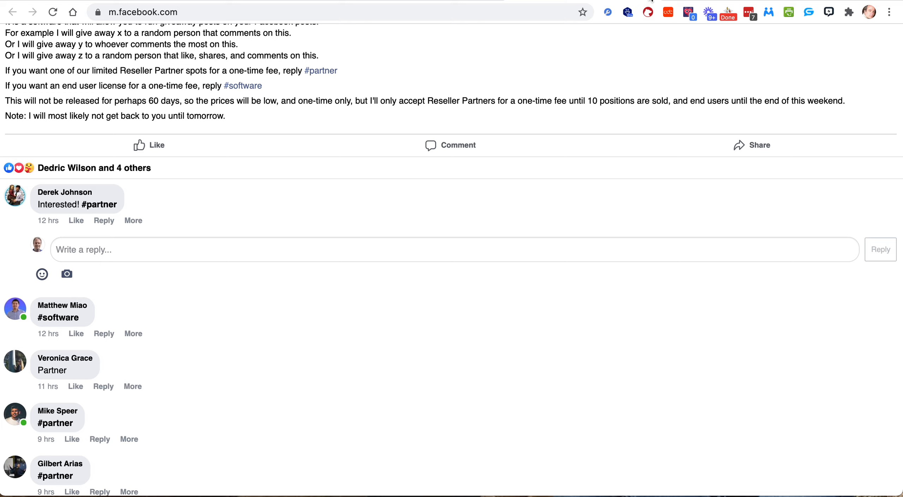
{"action": "key", "text": "ctrl+Tab"}
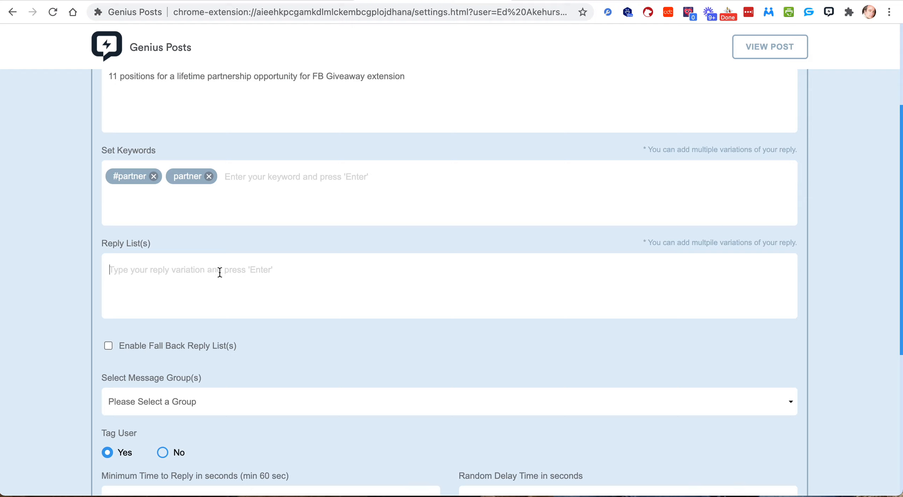
Add the reply variation "Thanks for replying - check for a PM from me" to the reply list
{"action": "type", "text": "Thanks for replying"}
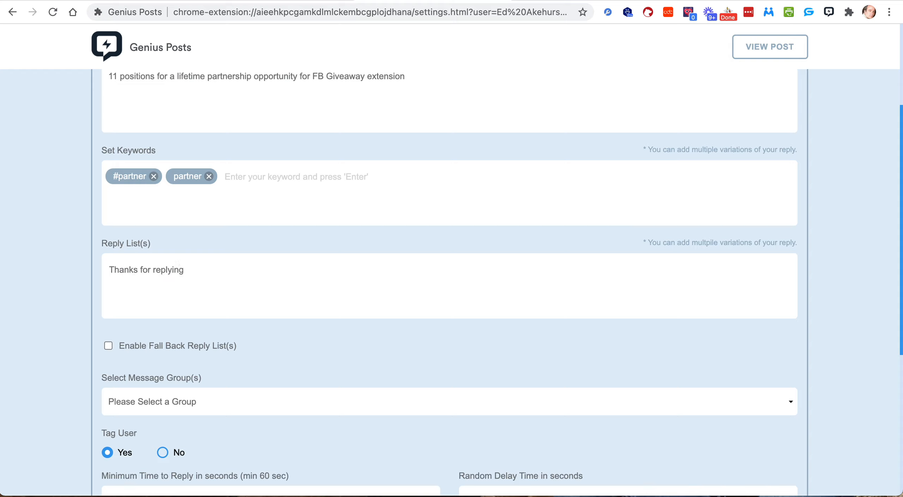
{"action": "type", "text": " - check for a PM form me"}
{"action": "key", "text": "BackSpace"}
{"action": "key", "text": "BackSpace"}
{"action": "key", "text": "BackSpace"}
{"action": "key", "text": "BackSpace"}
{"action": "key", "text": "BackSpace"}
{"action": "key", "text": "BackSpace"}
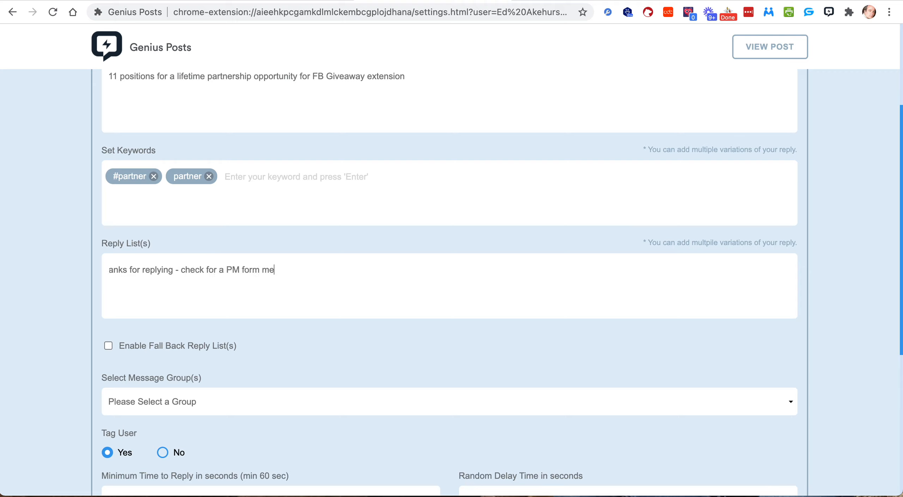
{"action": "type", "text": "rom me"}
{"action": "key", "text": "Return"}
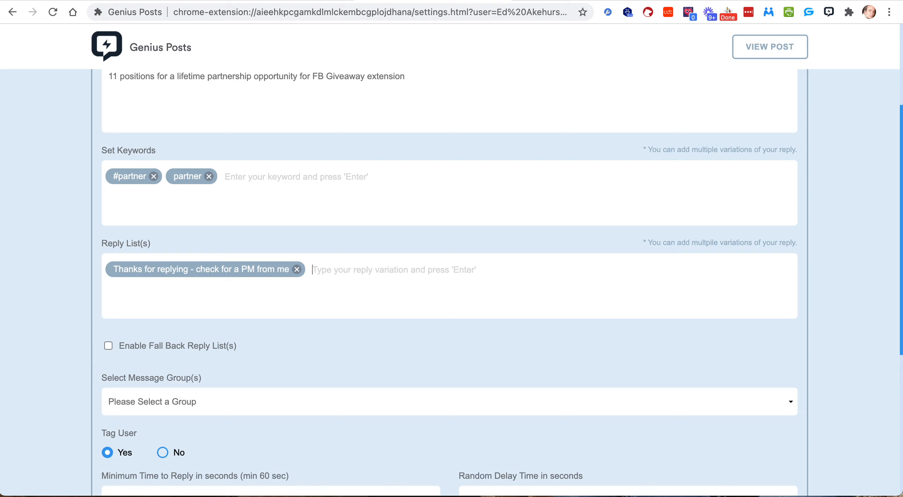
Add a second reply variation reading "Thanks! See your DMs for info."
{"action": "type", "text": "Thanks!"}
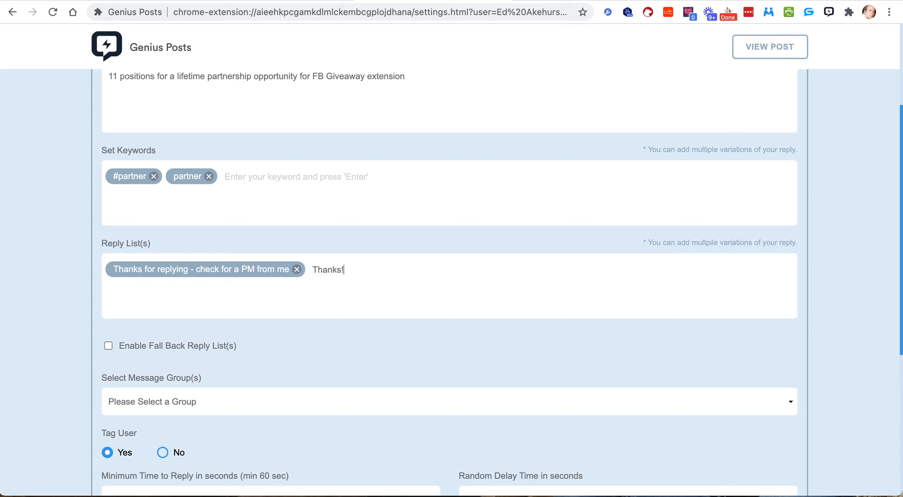
{"action": "type", "text": " See your DMs for info."}
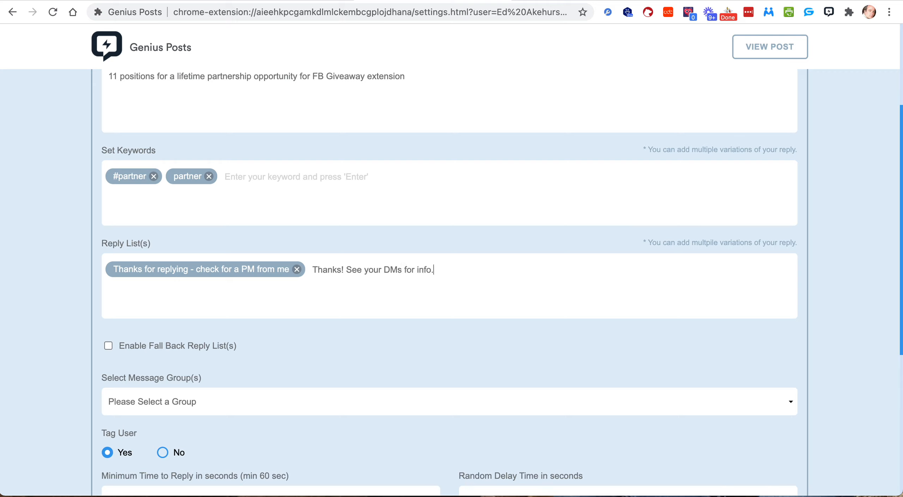
{"action": "key", "text": "Return"}
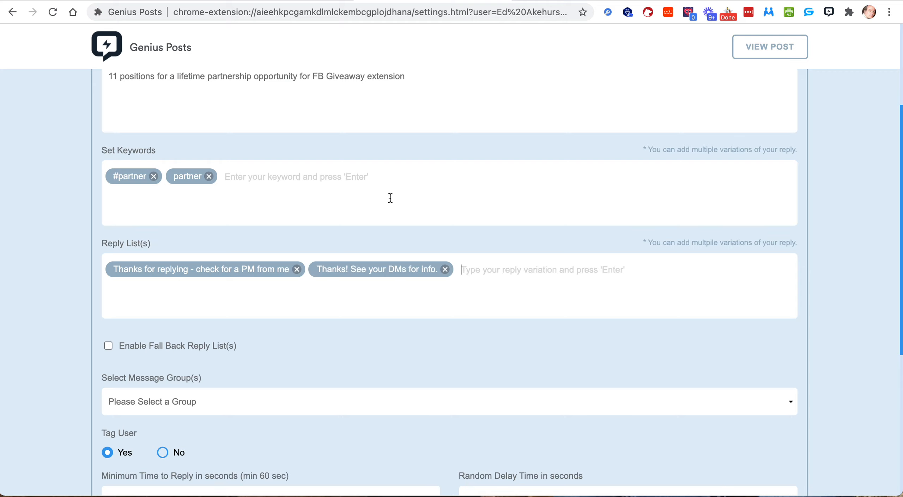
Add the reply variation "Thank you for the interest. Sent you a PM." to the reply list
{"action": "type", "text": "Thank you fo"}
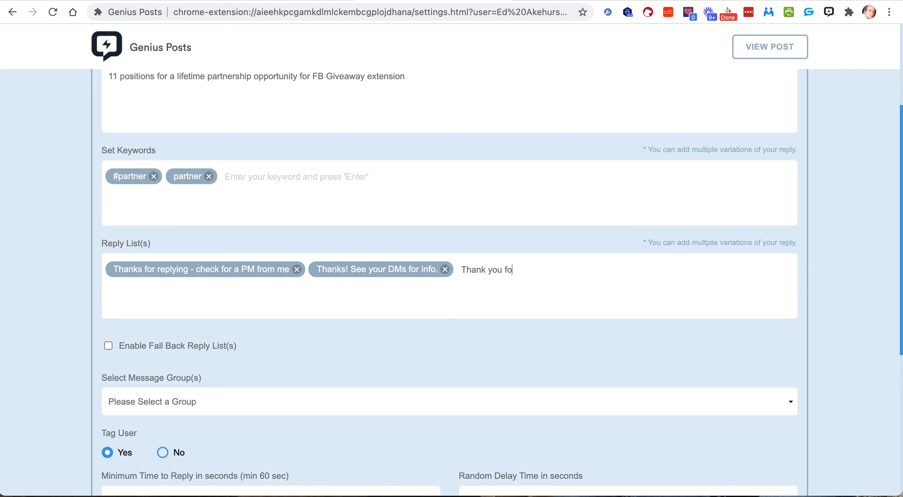
{"action": "type", "text": "r the interest. Sent you a "}
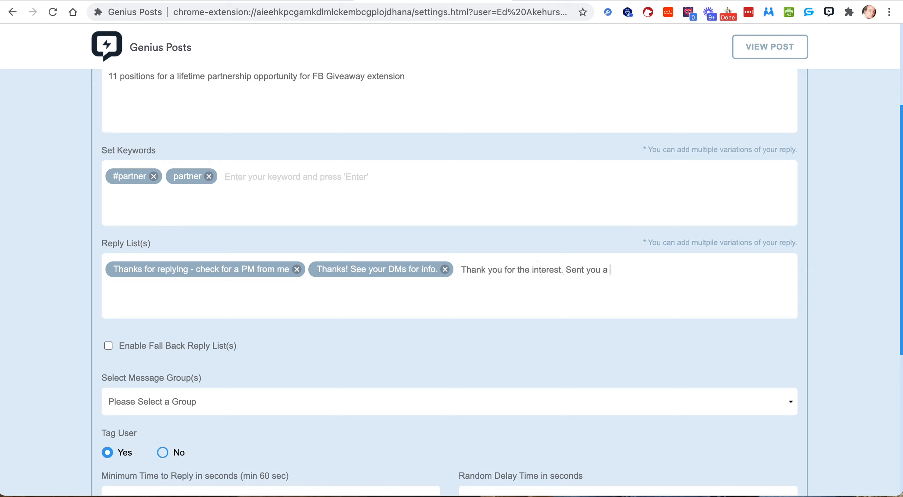
{"action": "type", "text": "PM."}
{"action": "key", "text": "Return"}
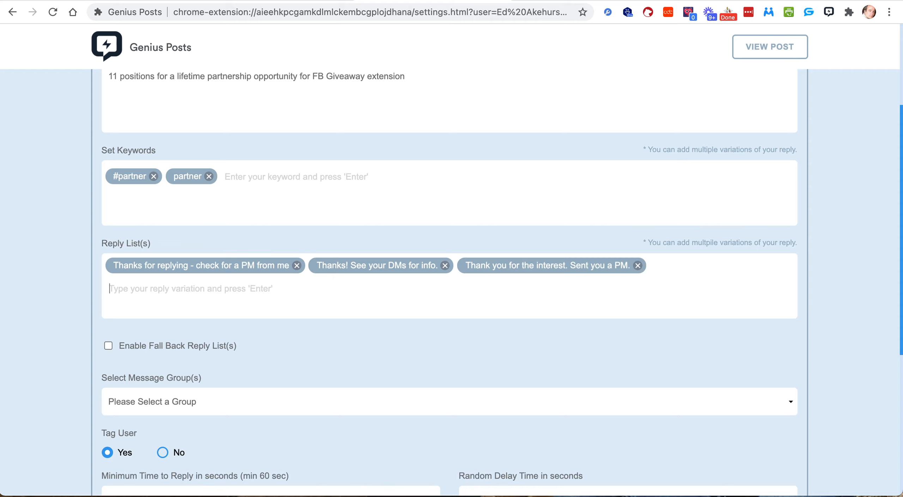
{"action": "type", "text": "Thanks"}
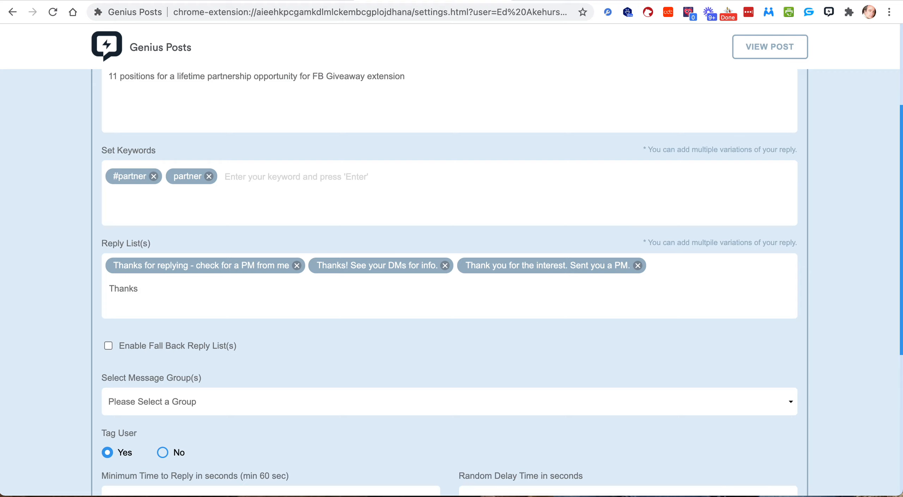
{"action": "type", "text": "for the interest"}
{"action": "key", "text": "Return"}
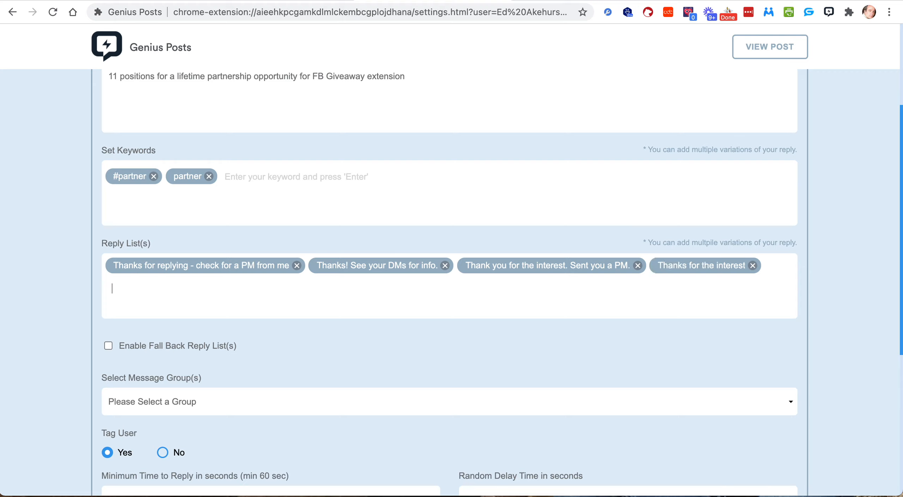
{"action": "left_click", "coordinate": [753, 266]}
Add the reply variation "Thanks for the interest. I just sent you some info in Messenger." to the reply list
{"action": "type", "text": "Thanks"}
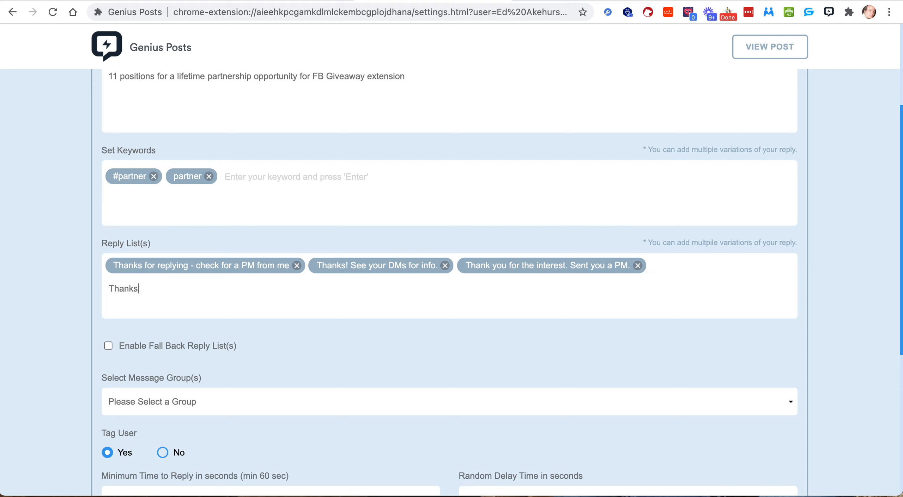
{"action": "type", "text": " for the interest. I just s"}
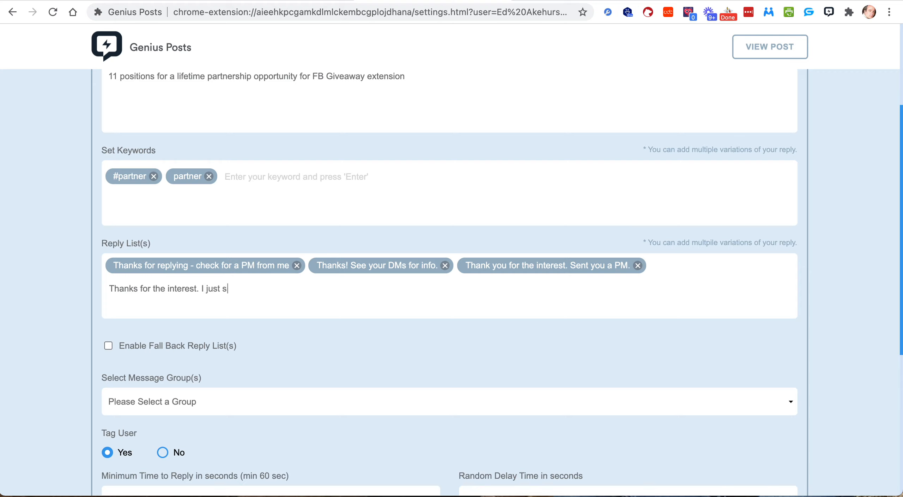
{"action": "type", "text": "ent you seome info in Me"}
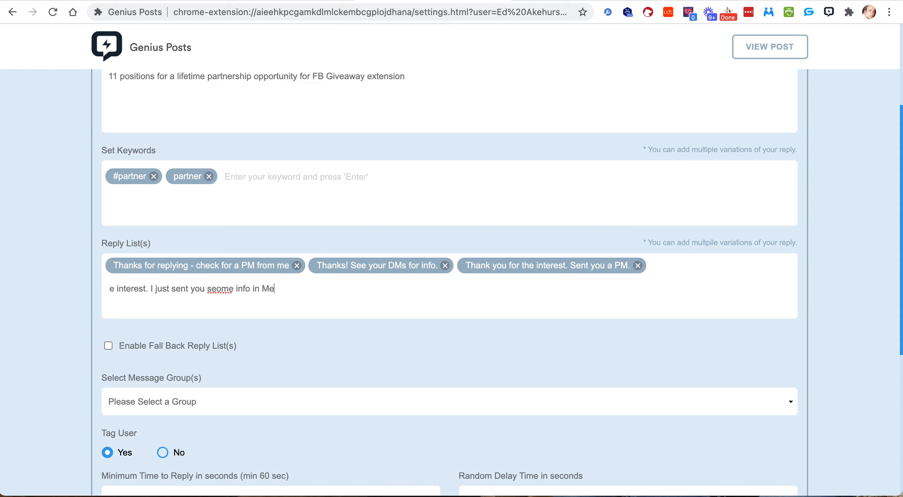
{"action": "type", "text": "ssenger."}
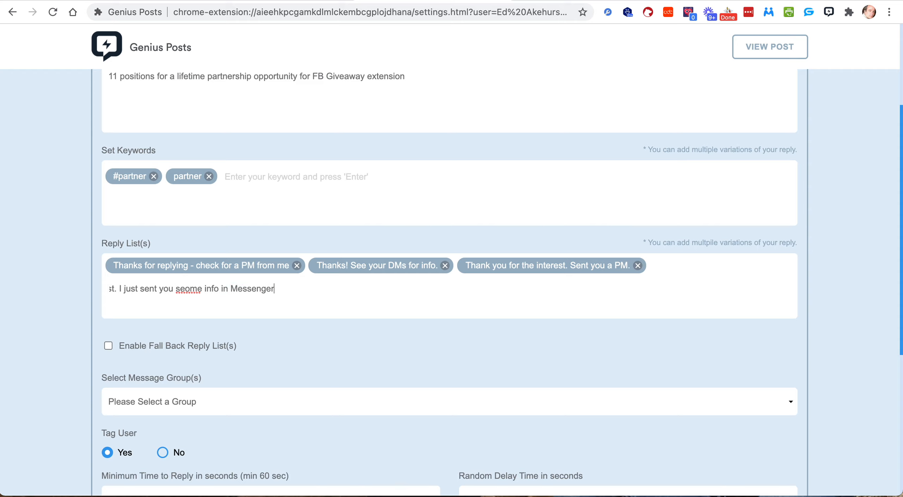
{"action": "left_click", "coordinate": [182, 287]}
{"action": "key", "text": "BackSpace"}
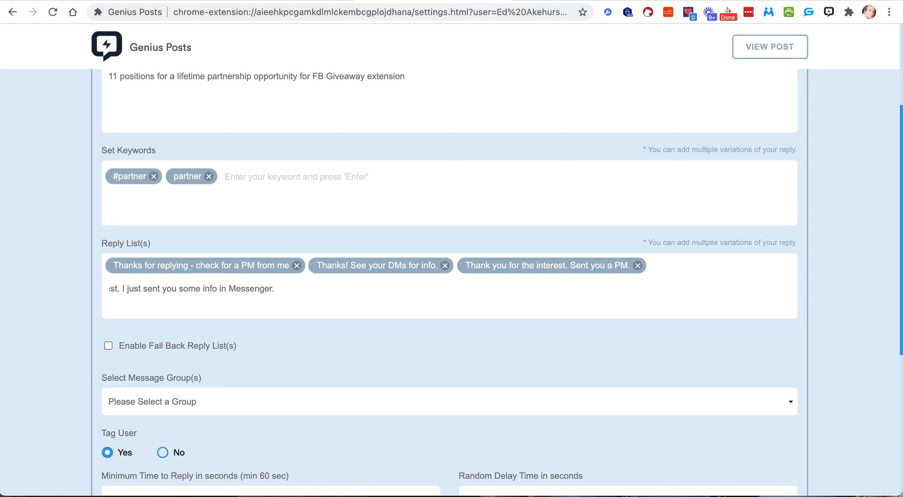
{"action": "key", "text": "Return"}
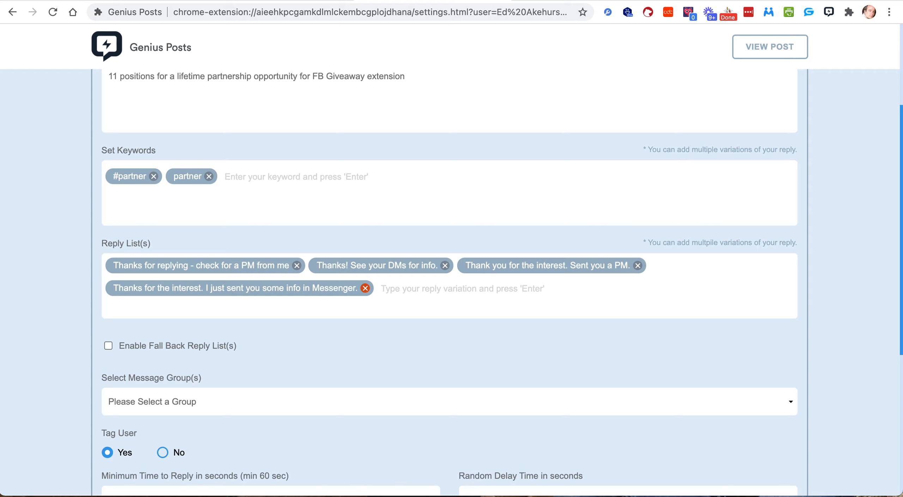
Add the reply variation "Great! See a Messenger chat from me." to the reply list
{"action": "type", "text": "Great! See your Messenger chat from me."}
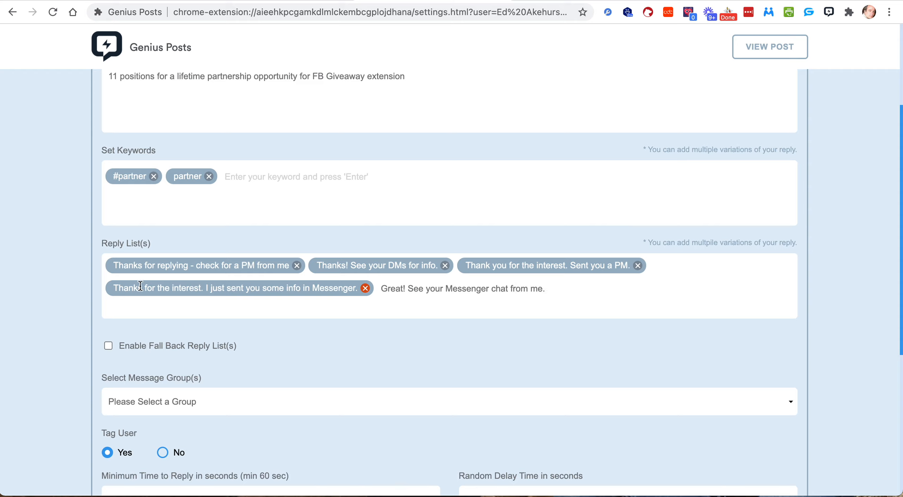
{"action": "double_click", "coordinate": [434, 288]}
{"action": "type", "text": "a"}
{"action": "left_click", "coordinate": [549, 290]}
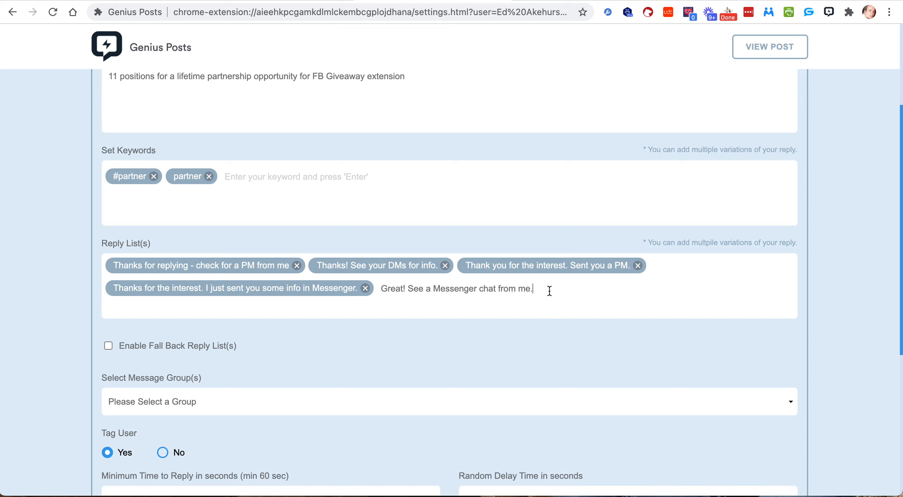
{"action": "key", "text": "Return"}
Enable the fallback reply list for comments on the post
{"action": "scroll", "coordinate": [460, 292], "scroll_direction": "down", "scroll_amount": 1}
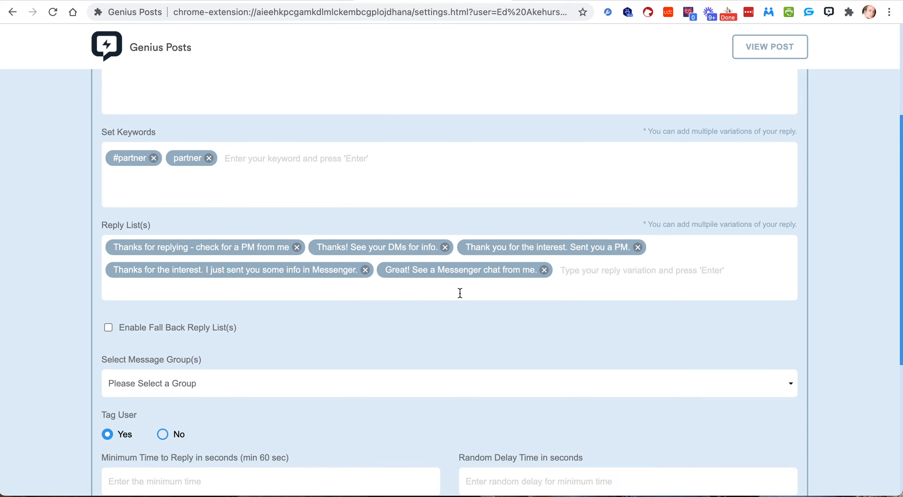
{"action": "scroll", "coordinate": [460, 292], "scroll_direction": "down", "scroll_amount": 3}
{"action": "left_click", "coordinate": [108, 246]}
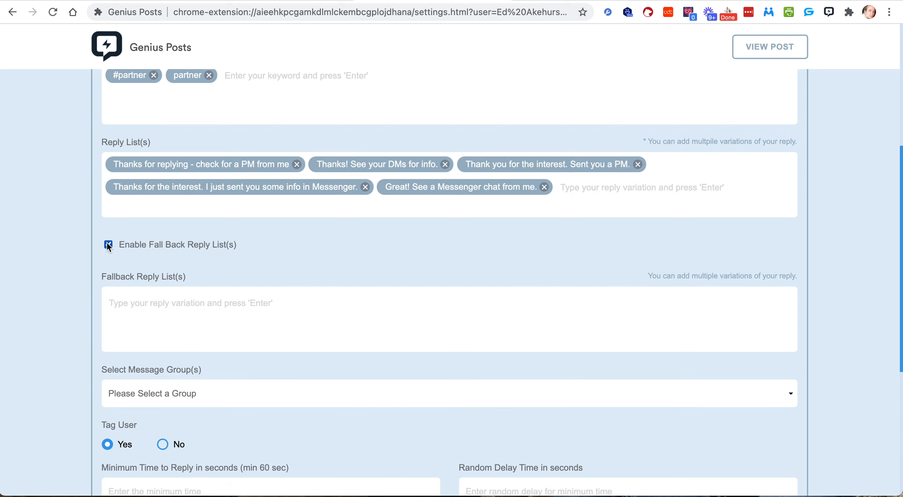
Add "Thanks for your comment." as the first fallback reply variation
{"action": "scroll", "coordinate": [109, 246], "scroll_direction": "up", "scroll_amount": 3}
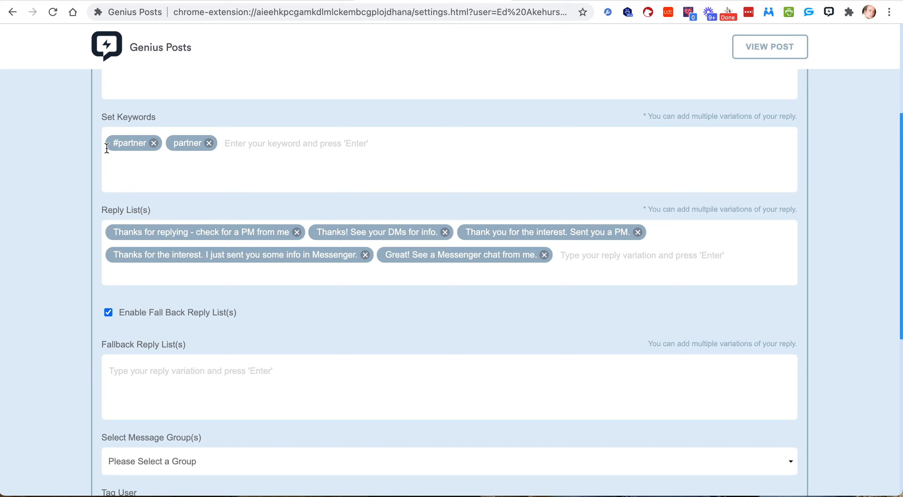
{"action": "scroll", "coordinate": [227, 199], "scroll_direction": "down", "scroll_amount": 1}
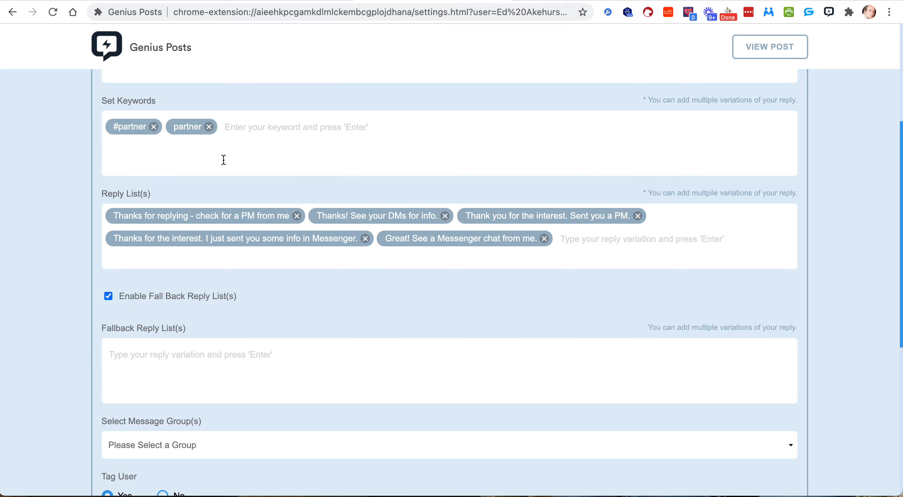
{"action": "scroll", "coordinate": [223, 159], "scroll_direction": "down", "scroll_amount": 3}
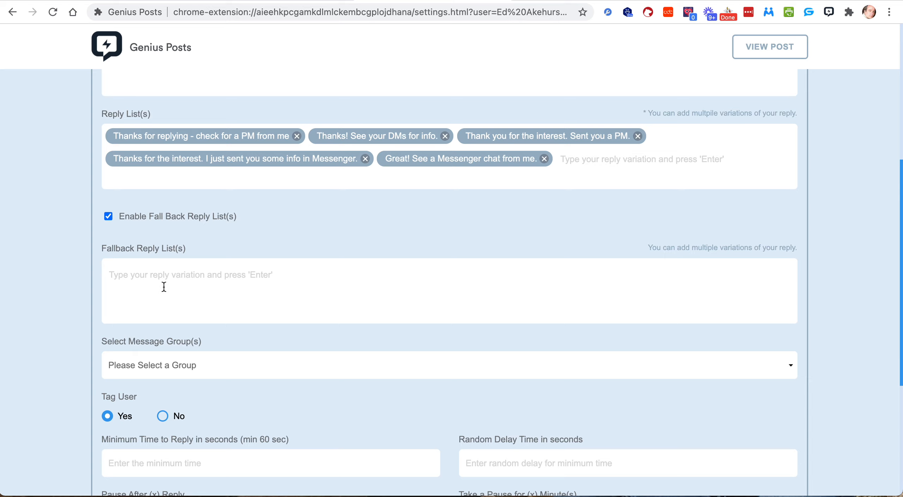
{"action": "scroll", "coordinate": [169, 250], "scroll_direction": "up", "scroll_amount": 2}
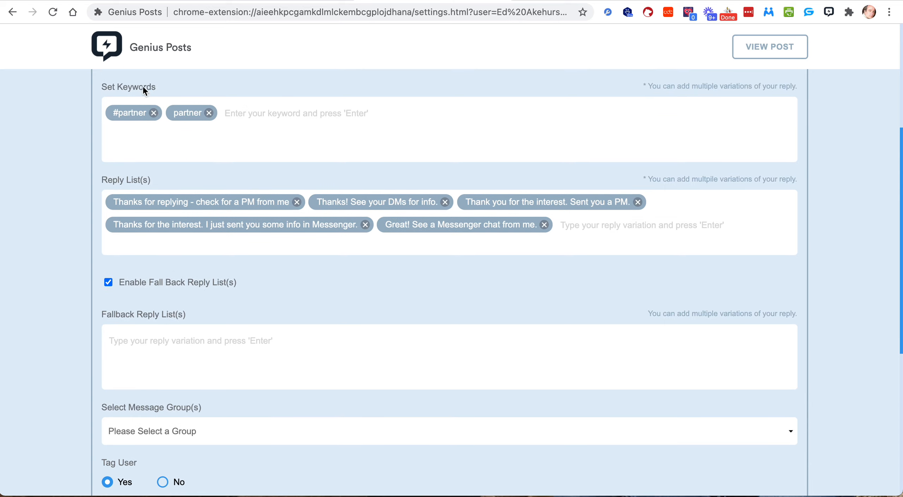
{"action": "scroll", "coordinate": [259, 193], "scroll_direction": "down", "scroll_amount": 3}
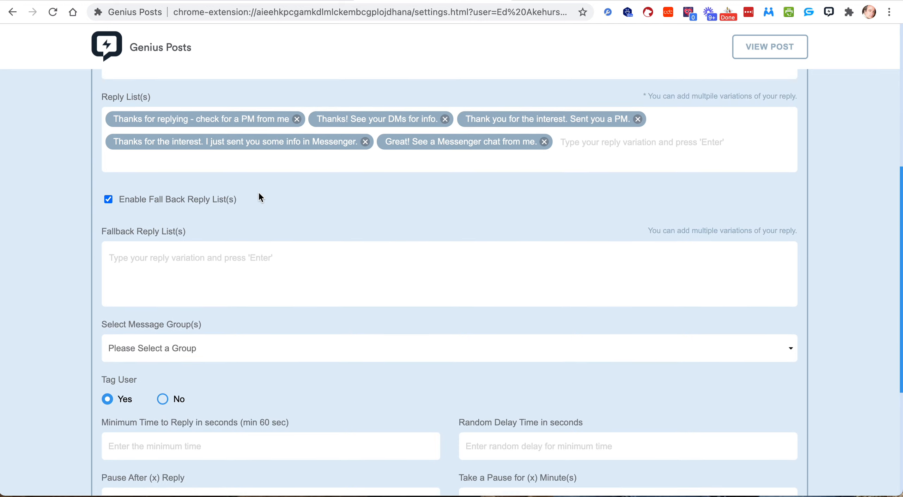
{"action": "left_click", "coordinate": [197, 246]}
{"action": "type", "text": "Thank"}
{"action": "key", "text": "BackSpace"}
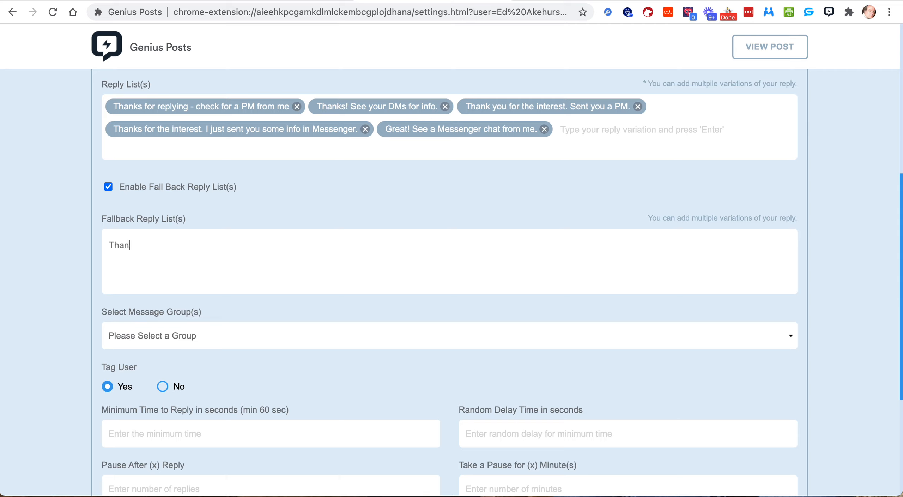
{"action": "type", "text": "ks for your inte"}
{"action": "key", "text": "BackSpace"}
{"action": "key", "text": "BackSpace"}
{"action": "key", "text": "BackSpace"}
{"action": "key", "text": "BackSpace"}
{"action": "type", "text": "comment."}
{"action": "key", "text": "Return"}
Add "Thank you for the comment." as a second fallback reply variation
{"action": "type", "text": "Tha"}
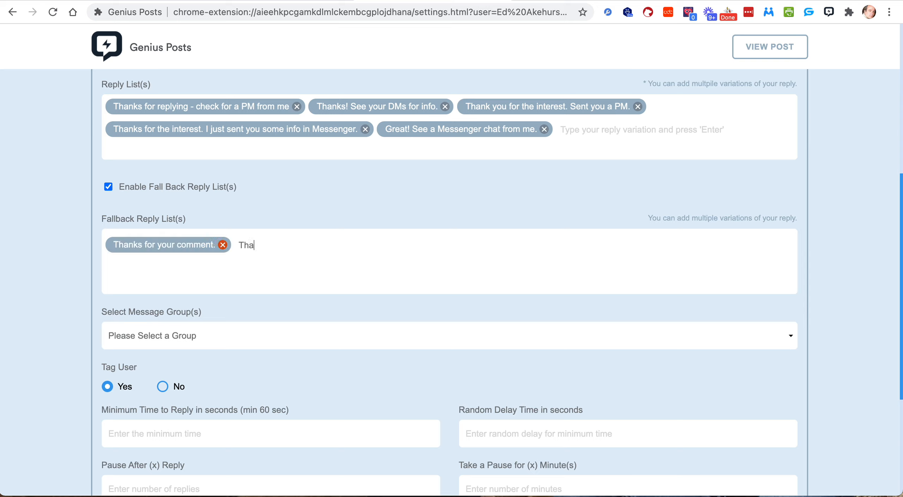
{"action": "type", "text": "nk you for the coment."}
{"action": "key", "text": "BackSpace"}
{"action": "key", "text": "BackSpace"}
{"action": "key", "text": "BackSpace"}
{"action": "key", "text": "BackSpace"}
{"action": "type", "text": "ment."}
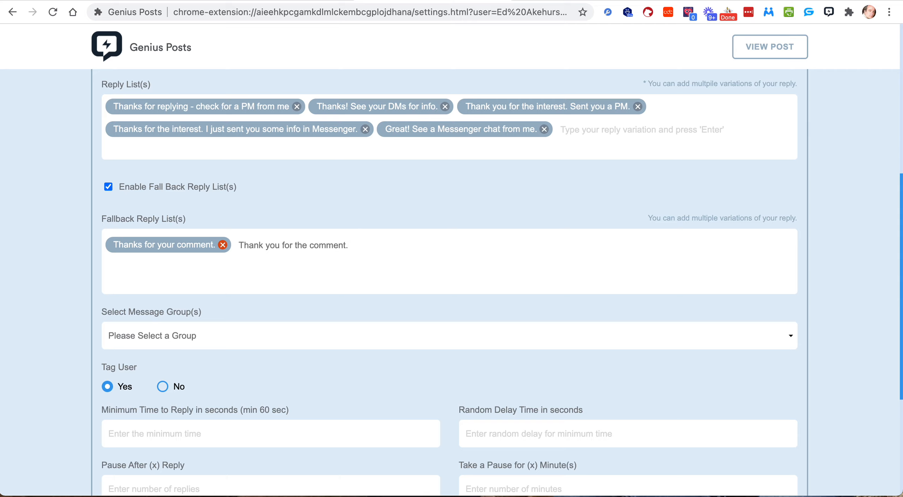
{"action": "key", "text": "Return"}
Choose "FB Giveaway Partnership Lifetime" as the message group for the post
{"action": "scroll", "coordinate": [198, 261], "scroll_direction": "down", "scroll_amount": 3}
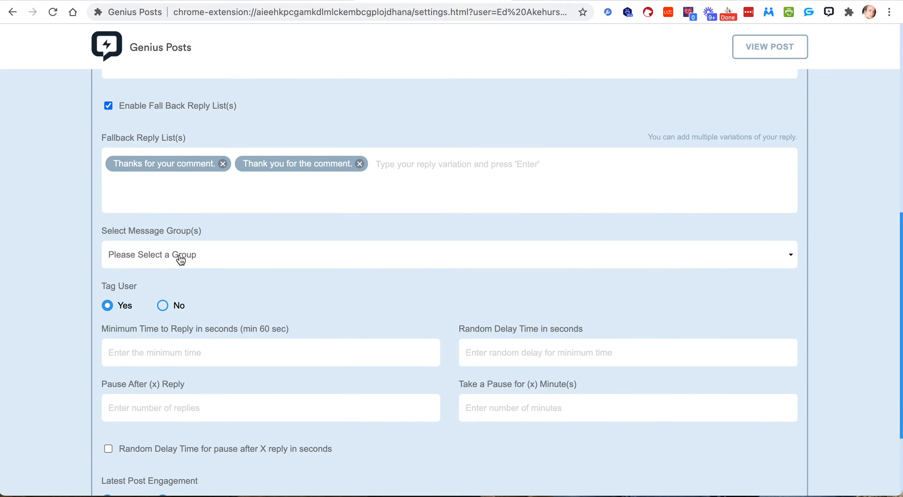
{"action": "left_click", "coordinate": [180, 260]}
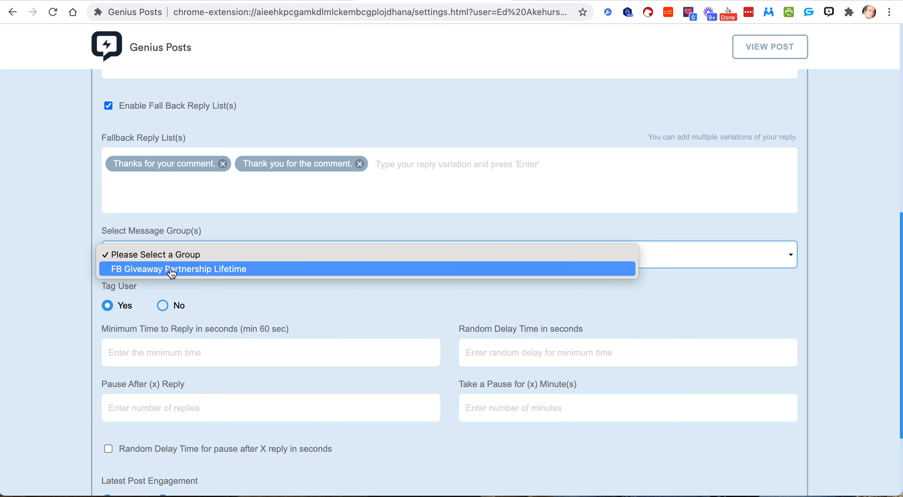
{"action": "left_click", "coordinate": [215, 197]}
{"action": "scroll", "coordinate": [214, 197], "scroll_direction": "up", "scroll_amount": 7}
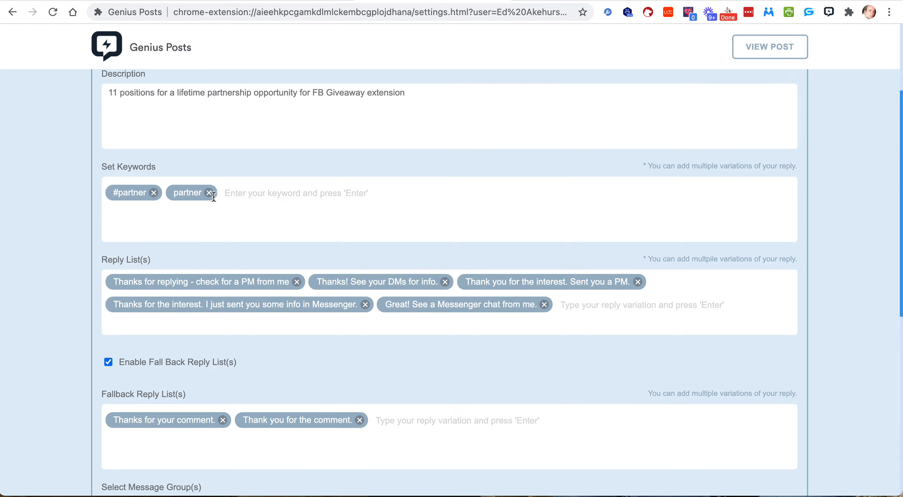
{"action": "scroll", "coordinate": [209, 313], "scroll_direction": "down", "scroll_amount": 7}
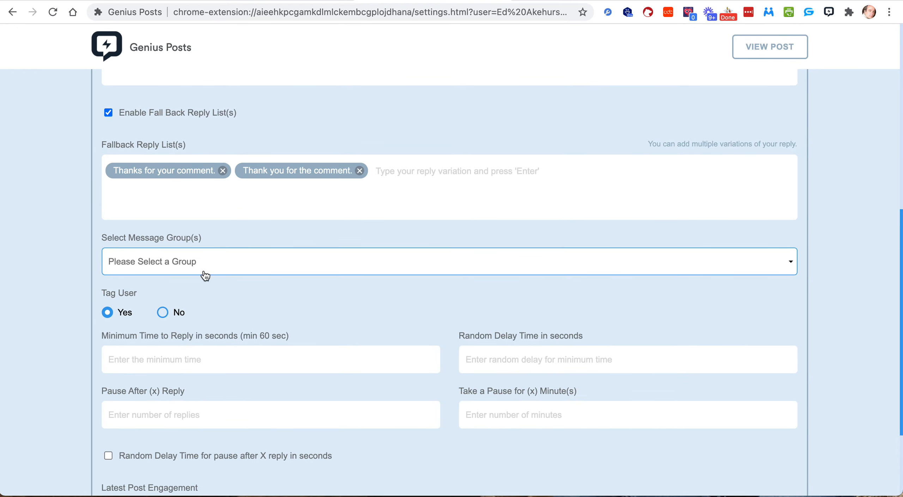
{"action": "left_click", "coordinate": [205, 276]}
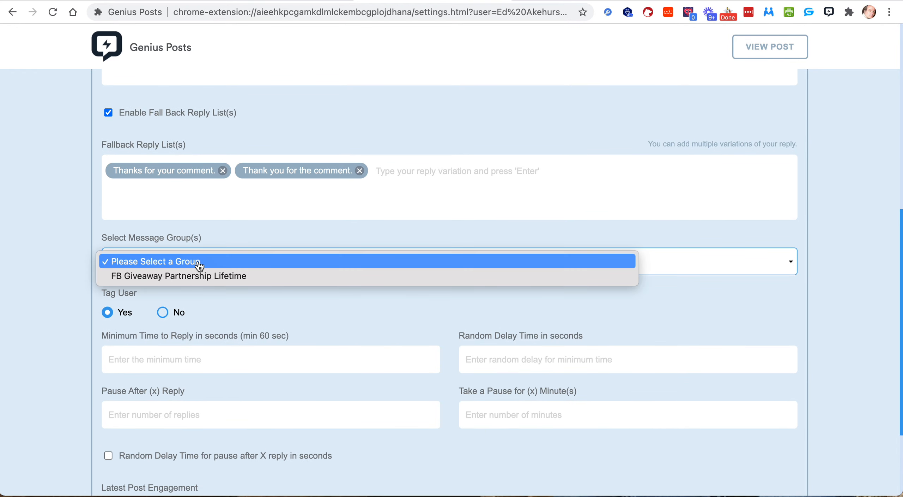
{"action": "left_click", "coordinate": [166, 277]}
View the Facebook post, check the reply box under the first "#partner" comment, and return to the Genius Posts settings
{"action": "scroll", "coordinate": [168, 280], "scroll_direction": "down", "scroll_amount": 3}
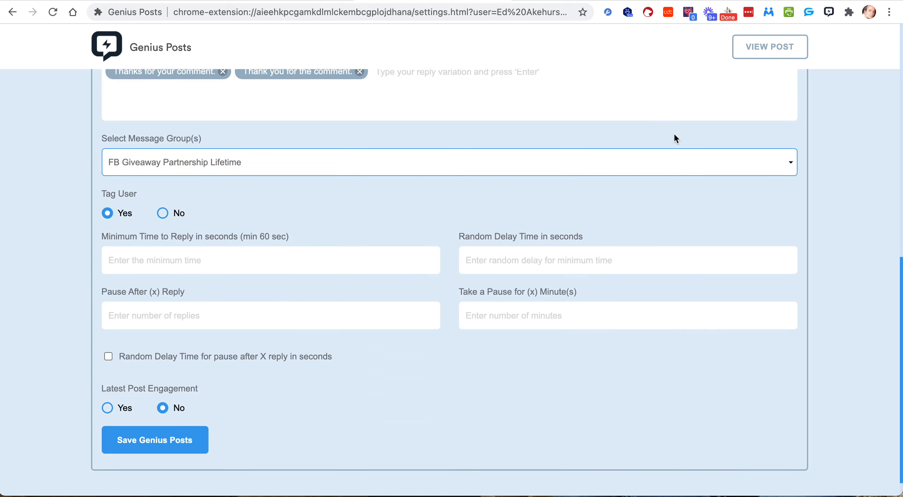
{"action": "left_click", "coordinate": [773, 53]}
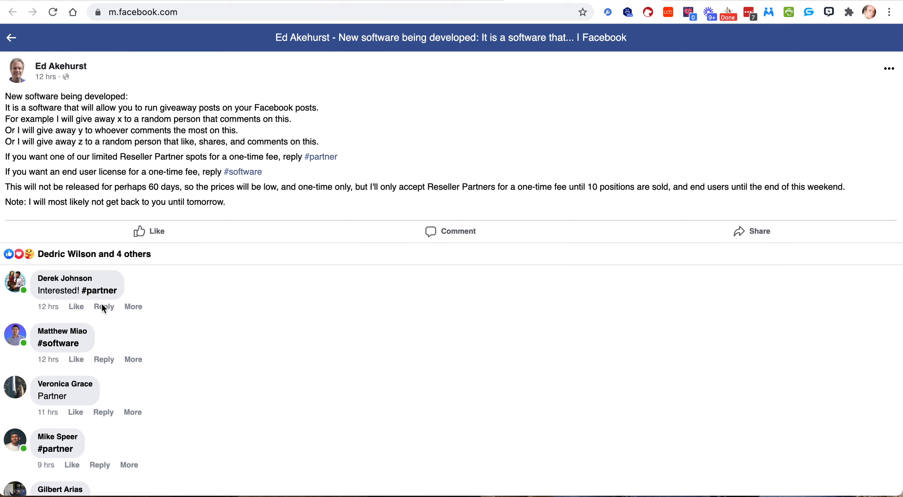
{"action": "left_click", "coordinate": [106, 358]}
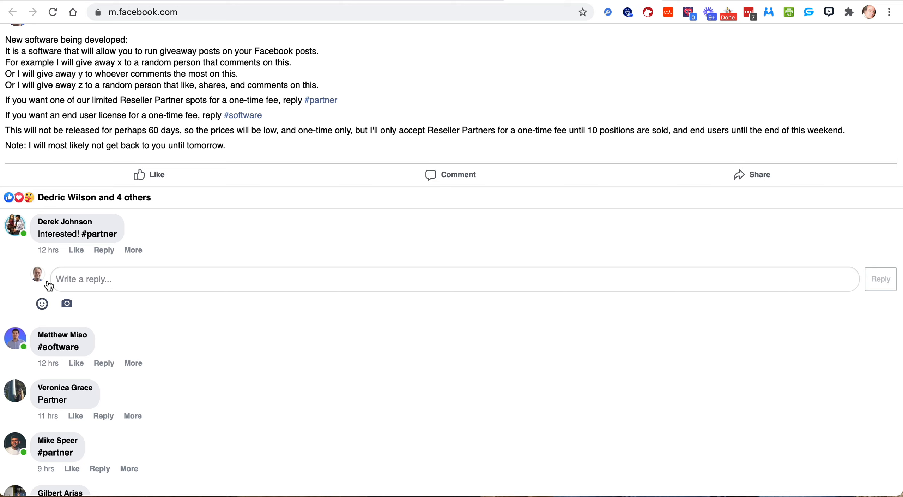
{"action": "scroll", "coordinate": [308, 182], "scroll_direction": "up", "scroll_amount": 3}
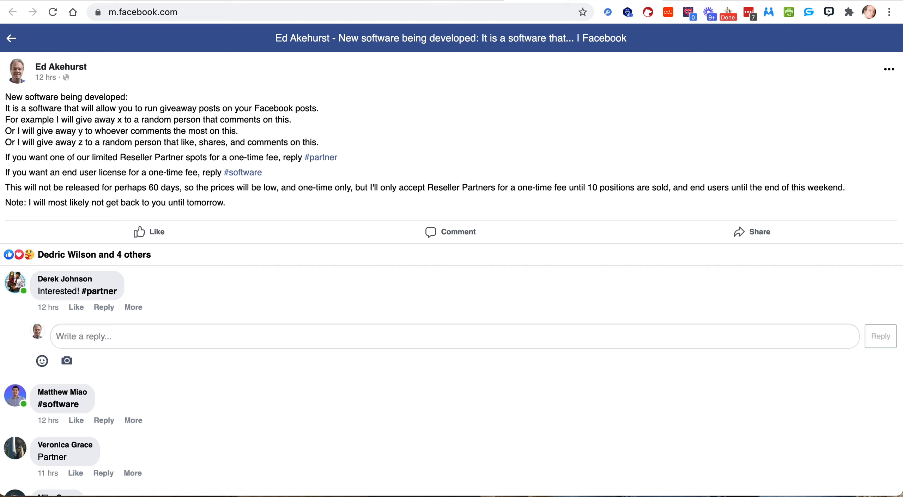
{"action": "key", "text": "ctrl+Tab"}
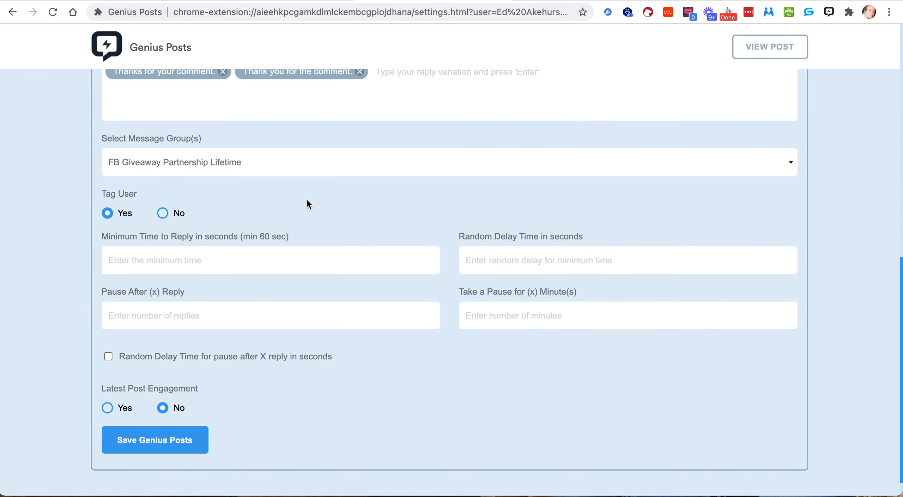
Turn off user tagging and set the reply timing to a 60-second minimum with a 12-second random delay
{"action": "left_click", "coordinate": [163, 214]}
{"action": "scroll", "coordinate": [215, 213], "scroll_direction": "down", "scroll_amount": 1}
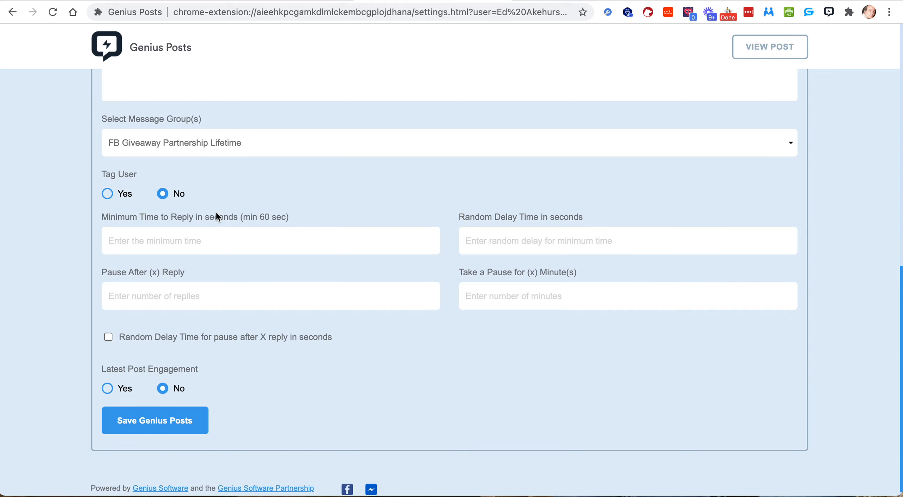
{"action": "left_click", "coordinate": [182, 238]}
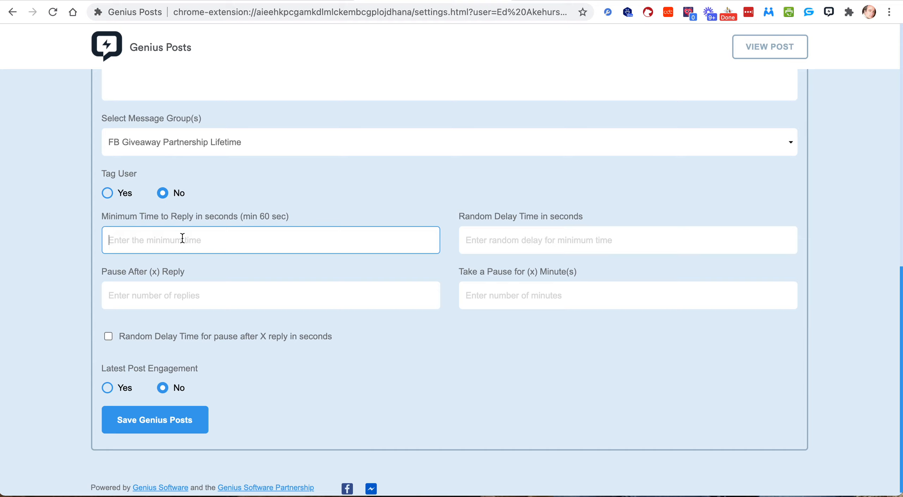
{"action": "type", "text": "60"}
{"action": "left_click", "coordinate": [506, 244]}
{"action": "type", "text": "12"}
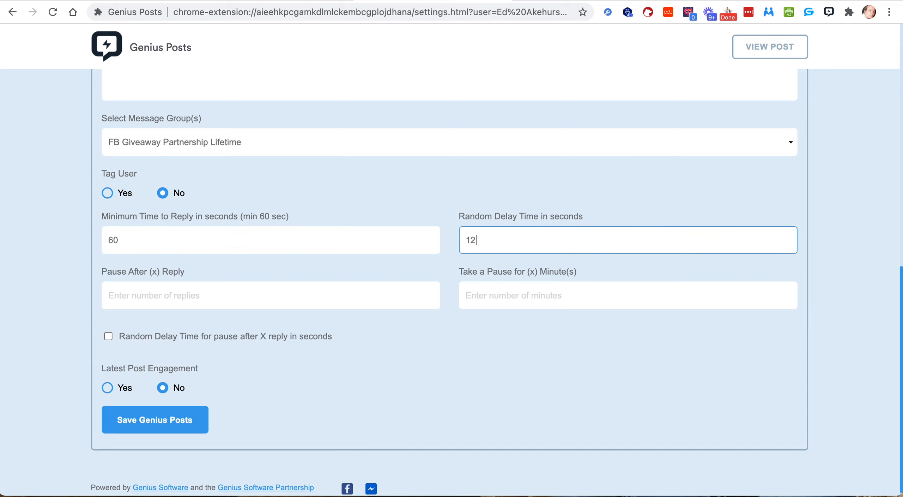
Set replies to pause after every 4 replies for 4 minutes
{"action": "left_click", "coordinate": [215, 299]}
{"action": "type", "text": "4"}
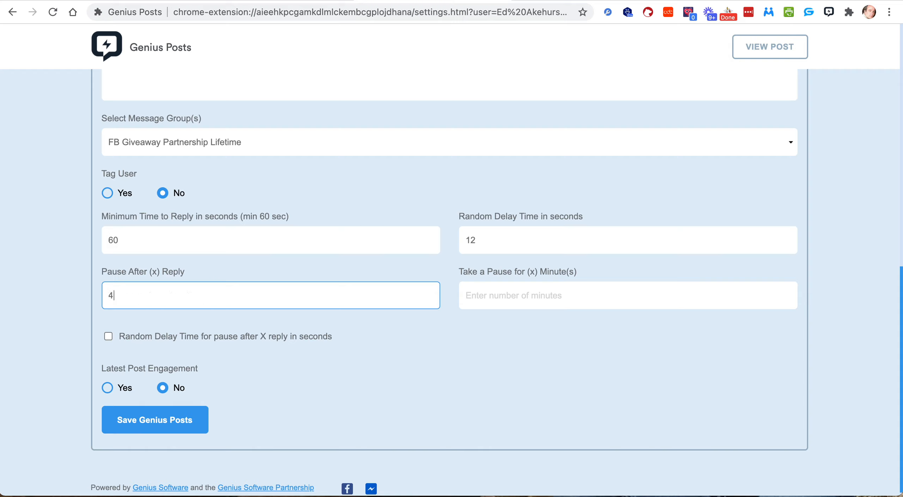
{"action": "left_click", "coordinate": [519, 291]}
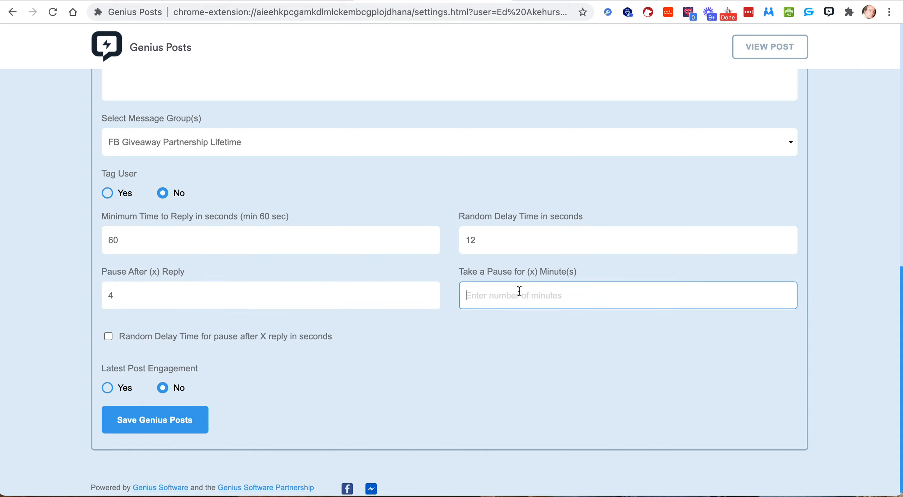
{"action": "type", "text": "4"}
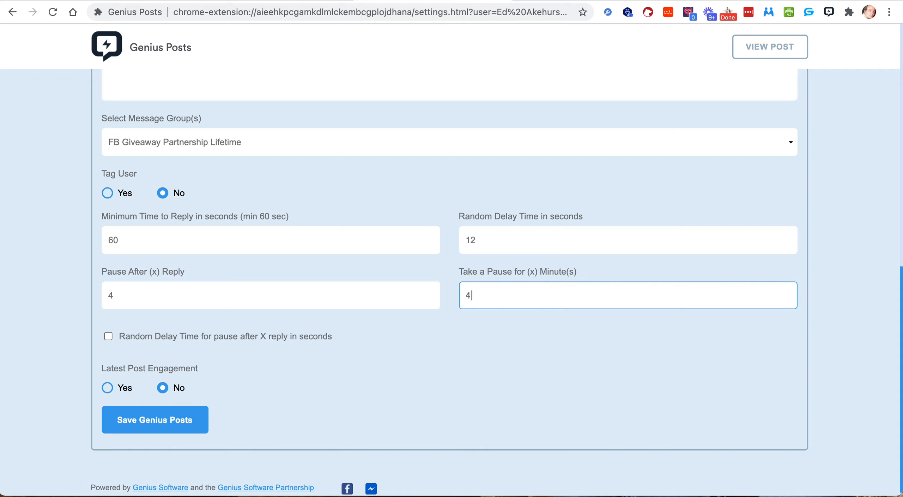
{"action": "left_click_drag", "start_coordinate": [480, 240], "coordinate": [470, 239]}
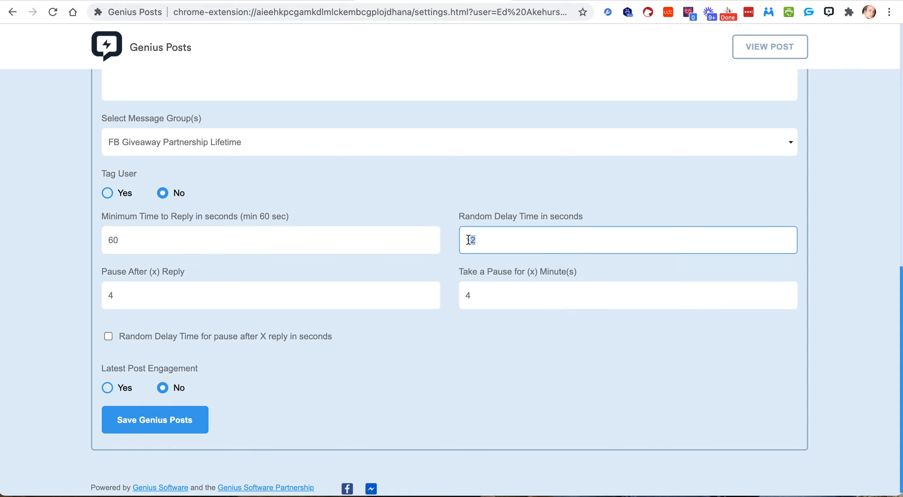
{"action": "left_click", "coordinate": [137, 246]}
{"action": "left_click", "coordinate": [465, 250]}
{"action": "key", "text": "shift+Tab"}
{"action": "left_click_drag", "start_coordinate": [475, 247], "coordinate": [466, 243]}
Enable a random delay of 23 seconds for the pause after replies, and save the Genius Posts settings
{"action": "scroll", "coordinate": [345, 331], "scroll_direction": "down", "scroll_amount": 1}
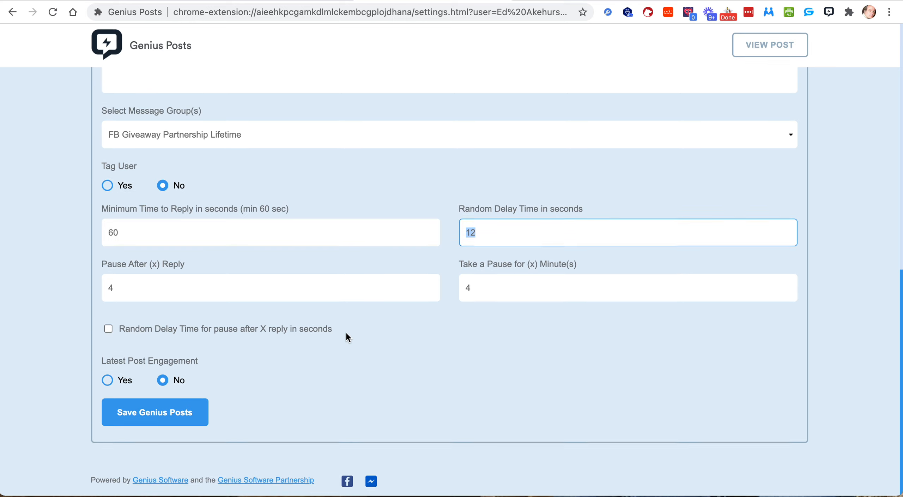
{"action": "left_click", "coordinate": [108, 330]}
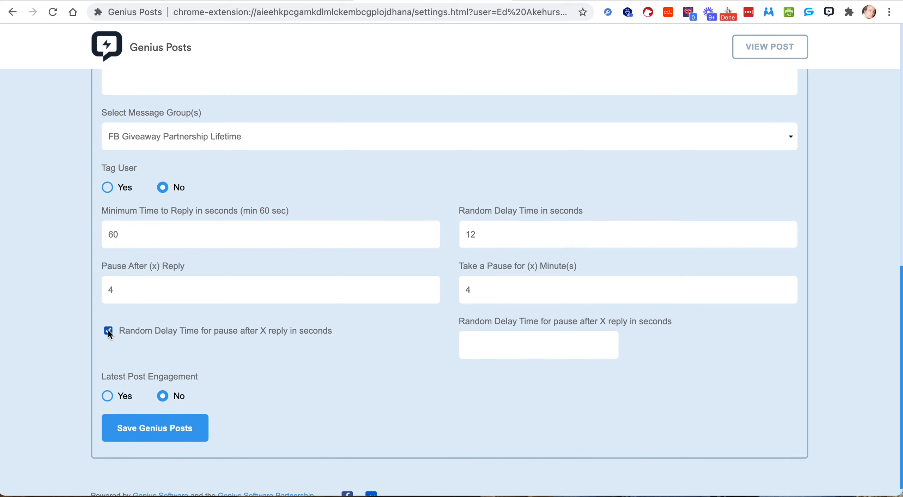
{"action": "left_click", "coordinate": [467, 289]}
{"action": "type", "text": "4"}
{"action": "left_click", "coordinate": [487, 338]}
{"action": "type", "text": "23"}
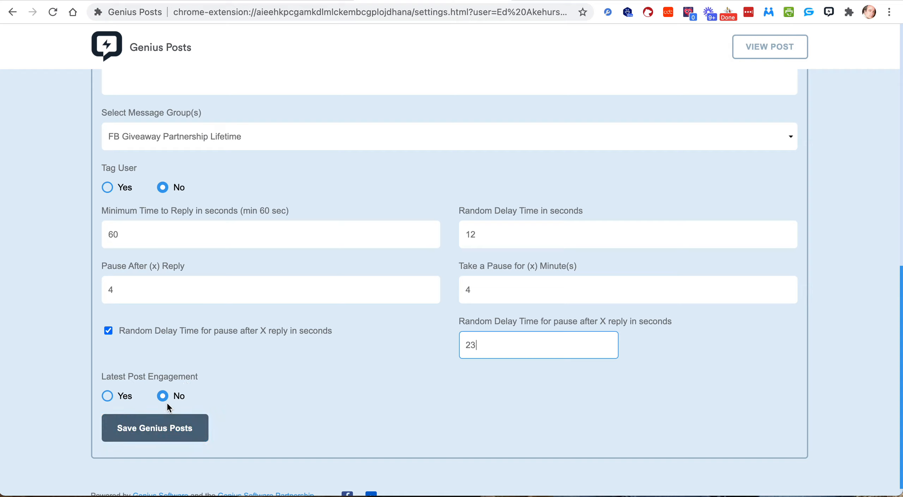
{"action": "left_click", "coordinate": [161, 428]}
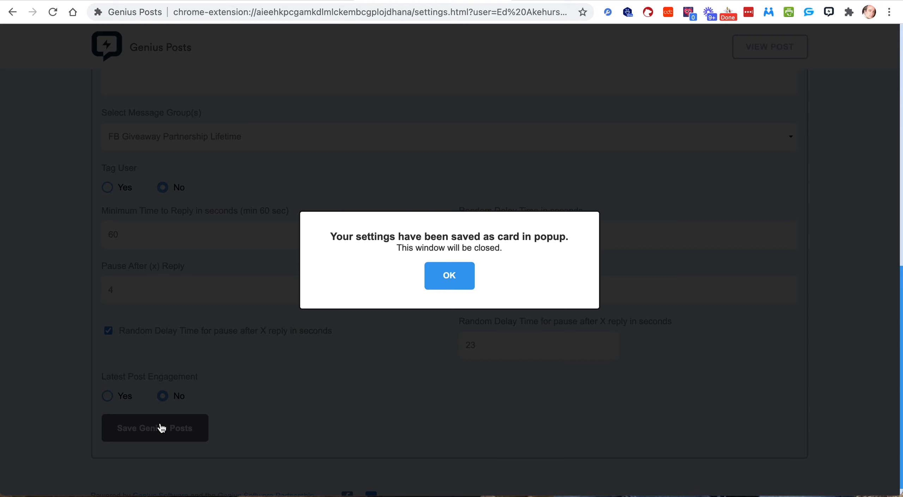
{"action": "left_click", "coordinate": [448, 279]}
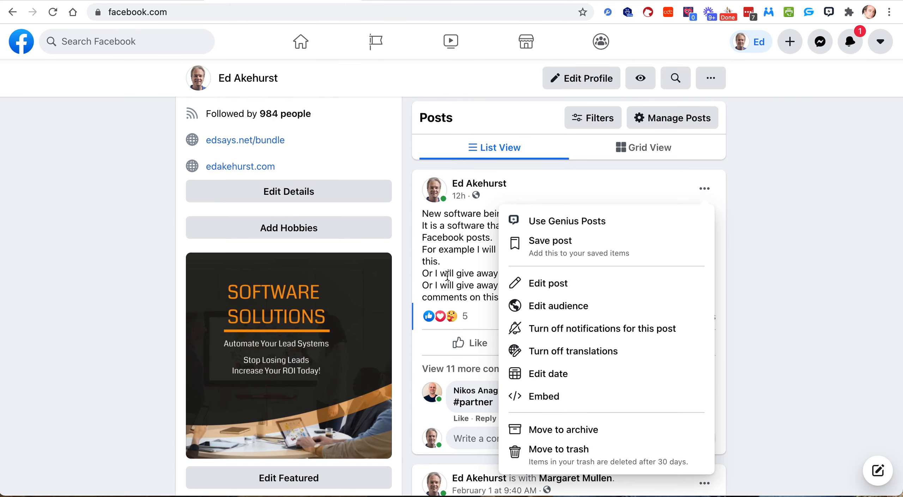